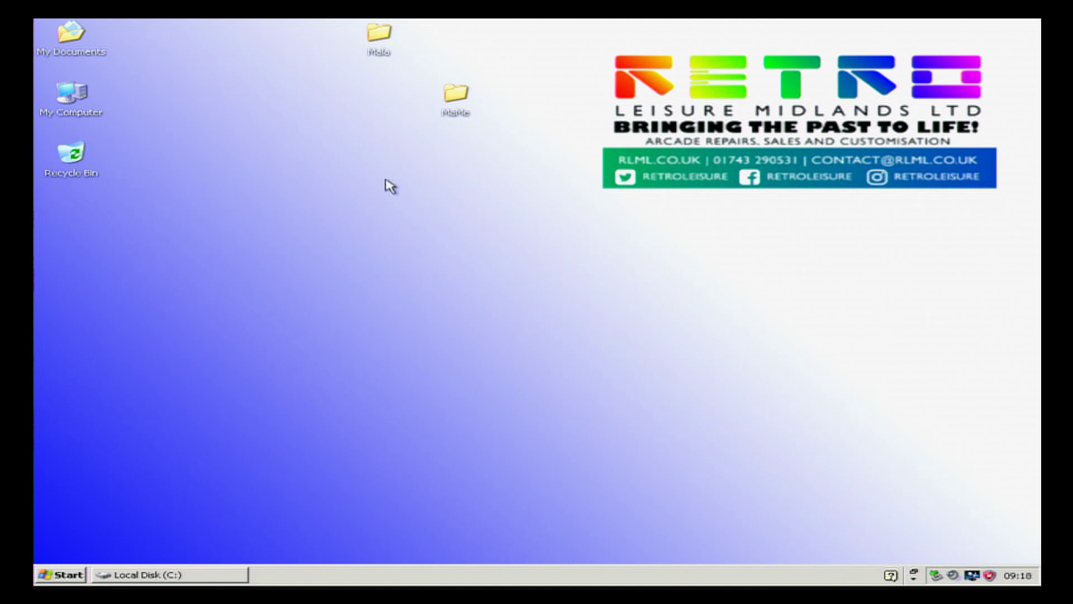
- Open the Local Disk (C:) folder and move its window clear of the Mala and MaMe desktop folders
double_click(72, 96)
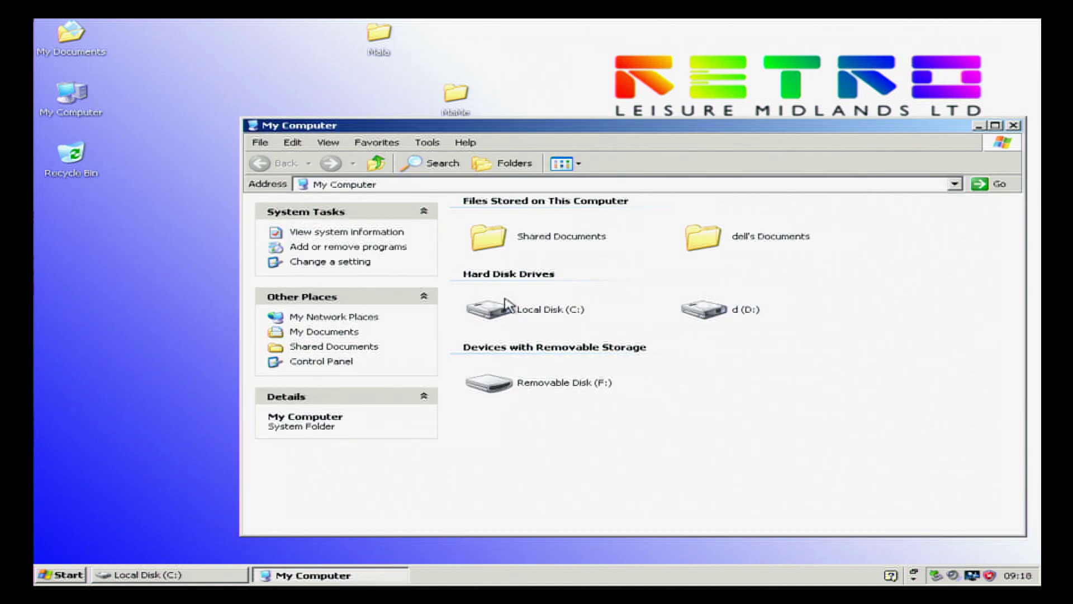
double_click(505, 307)
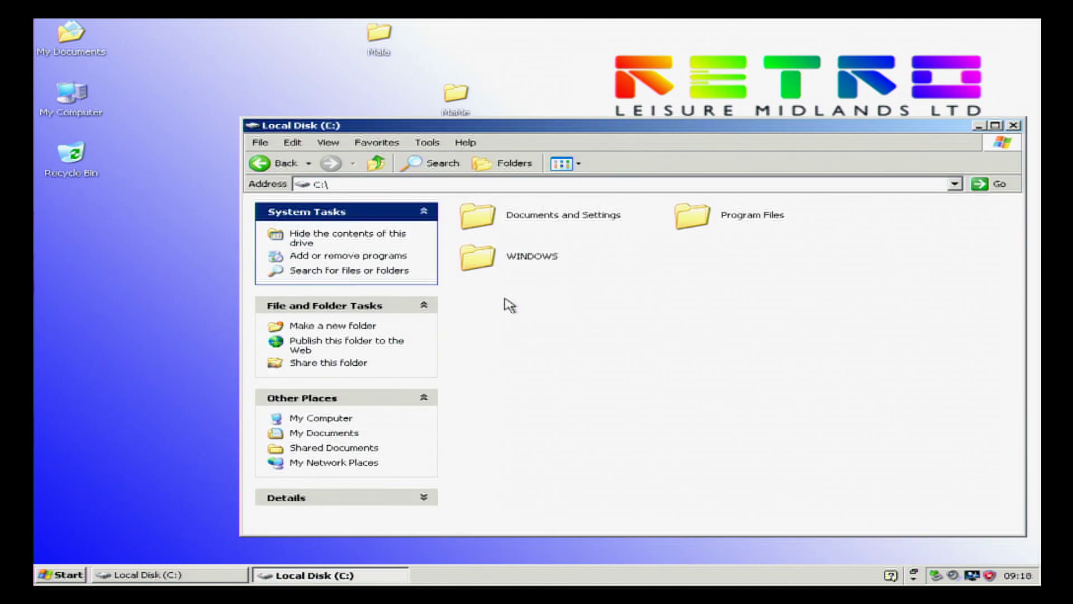
drag(507, 134, 452, 196)
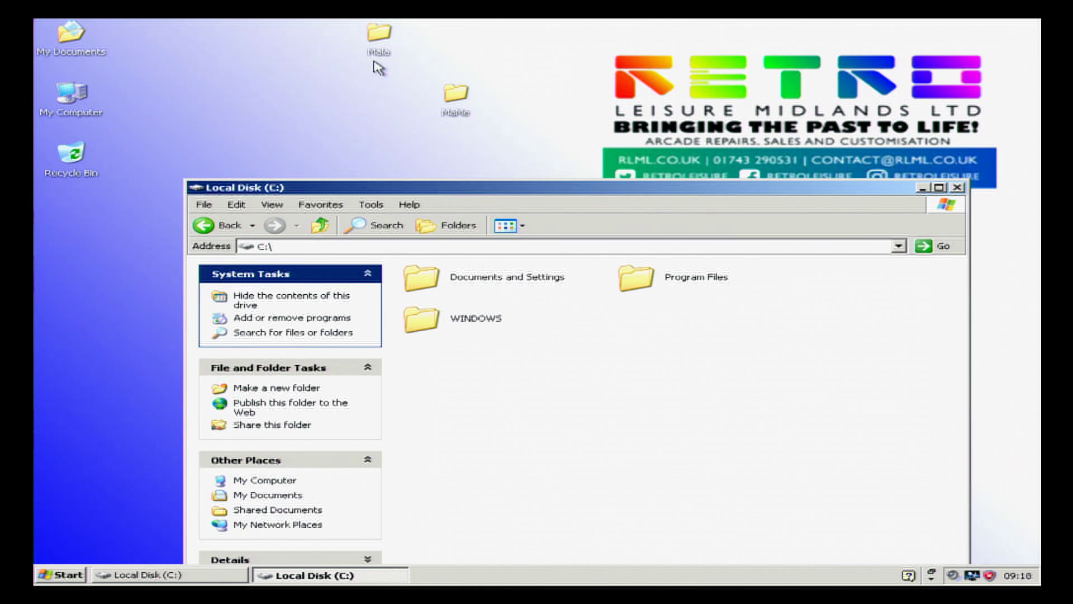
- Look through the contents of the desktop's Mala folder and close its window
click(376, 38)
double_click(378, 40)
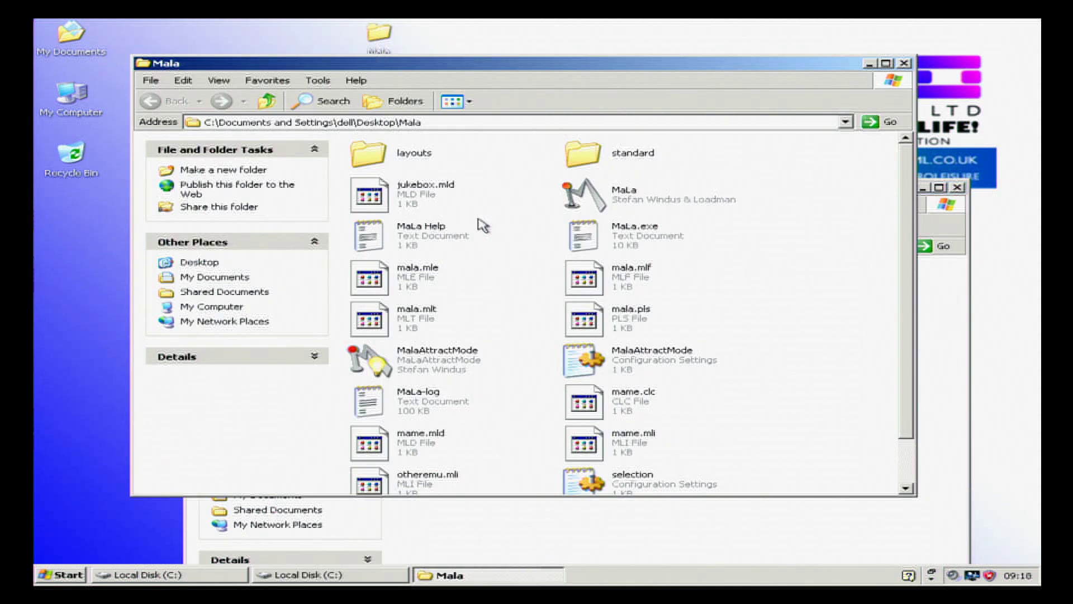
scroll(546, 399, down, 2)
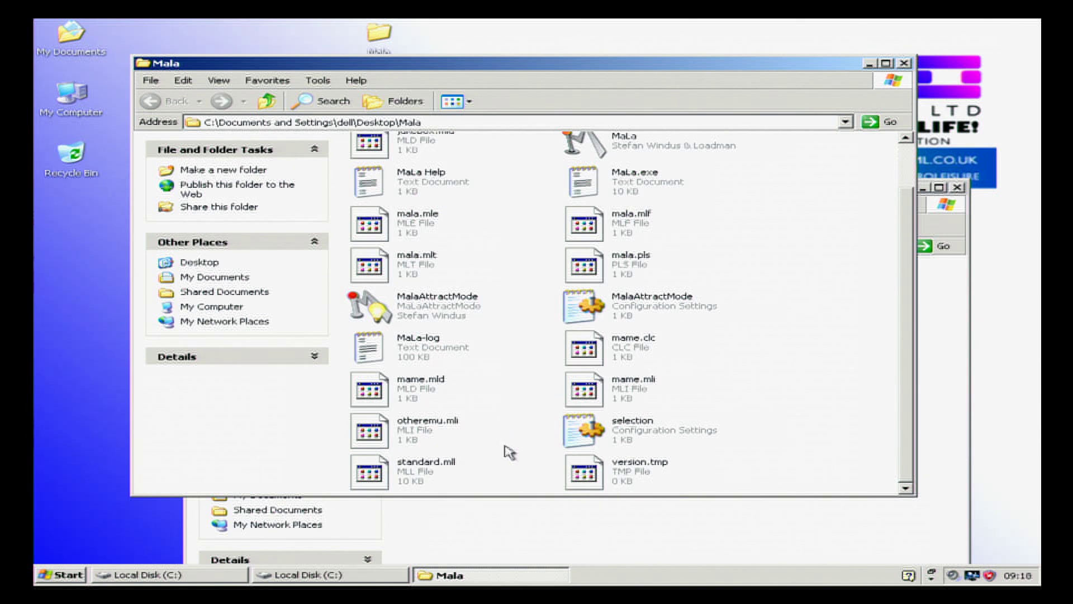
scroll(547, 397, up, 2)
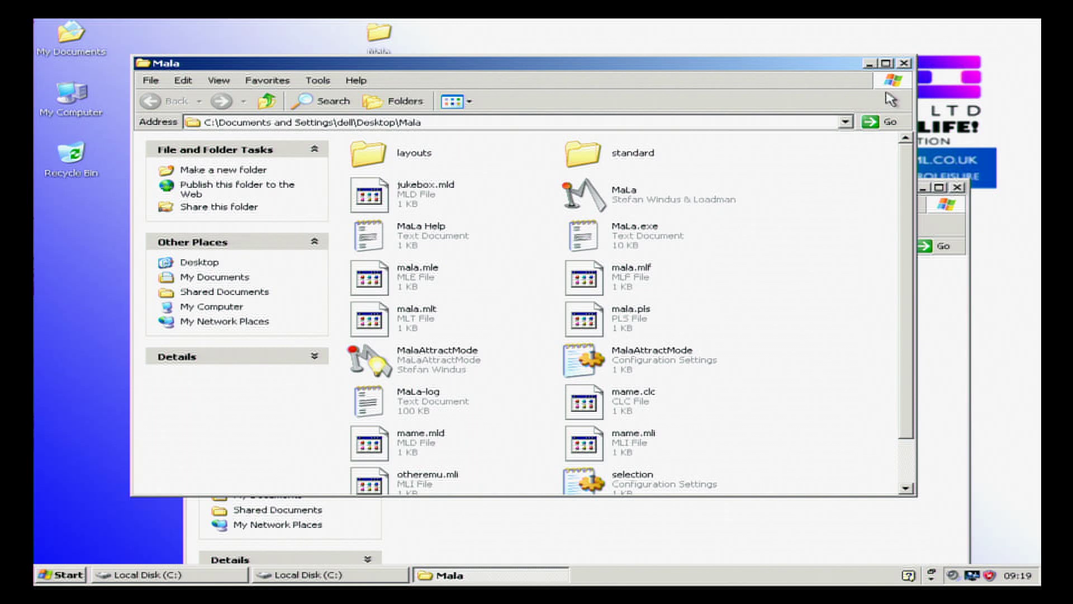
click(905, 63)
- Move the Mala folder from the desktop to the root of the C: drive
click(379, 35)
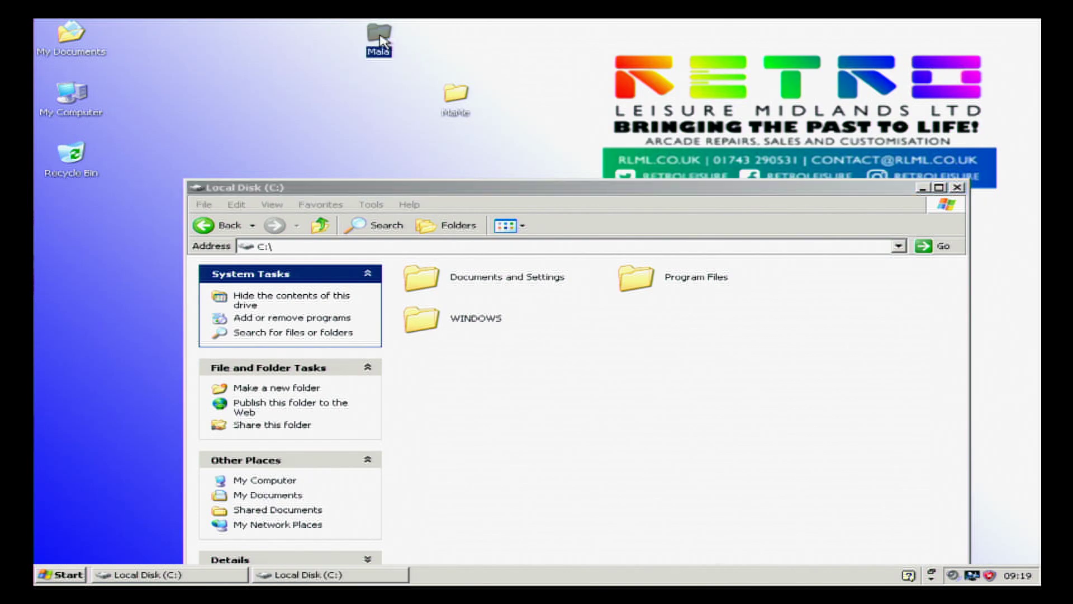
right_click(381, 40)
click(449, 126)
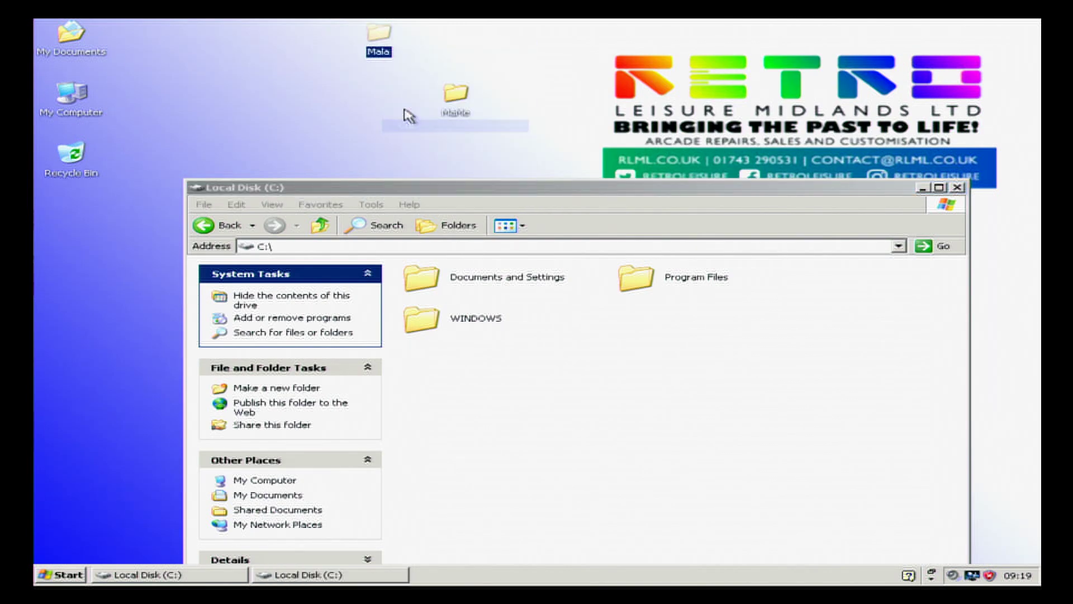
right_click(475, 437)
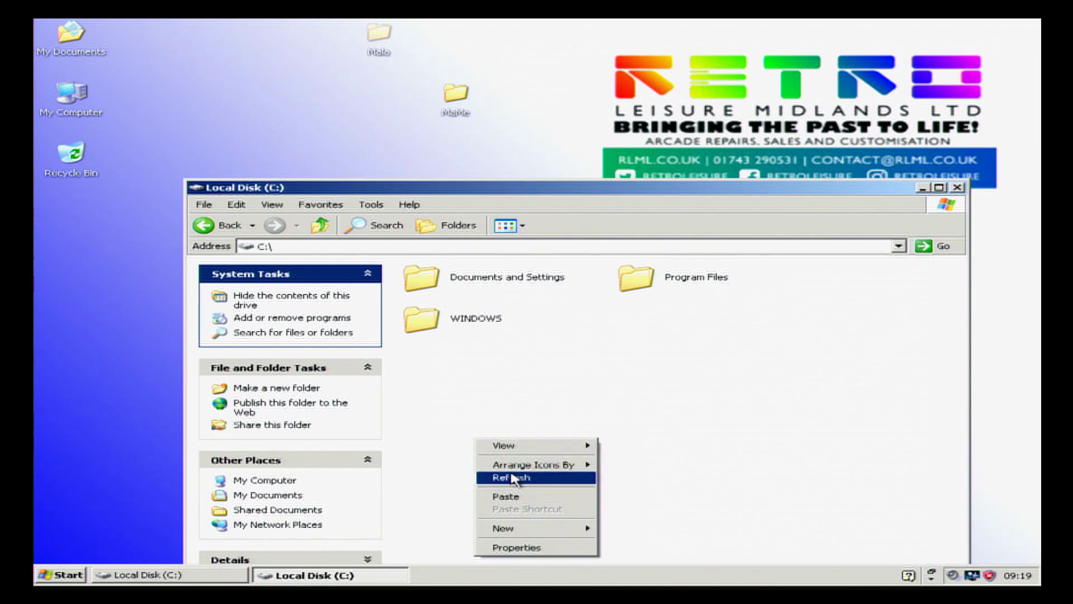
click(506, 496)
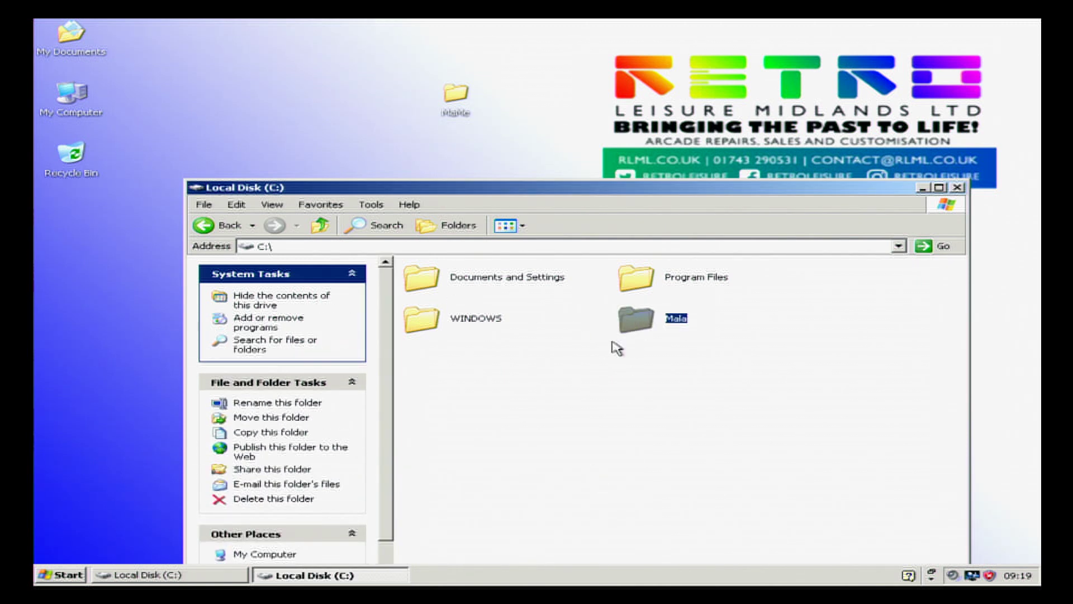
- Move the MaMe folder from the desktop into C:\Mala
double_click(632, 336)
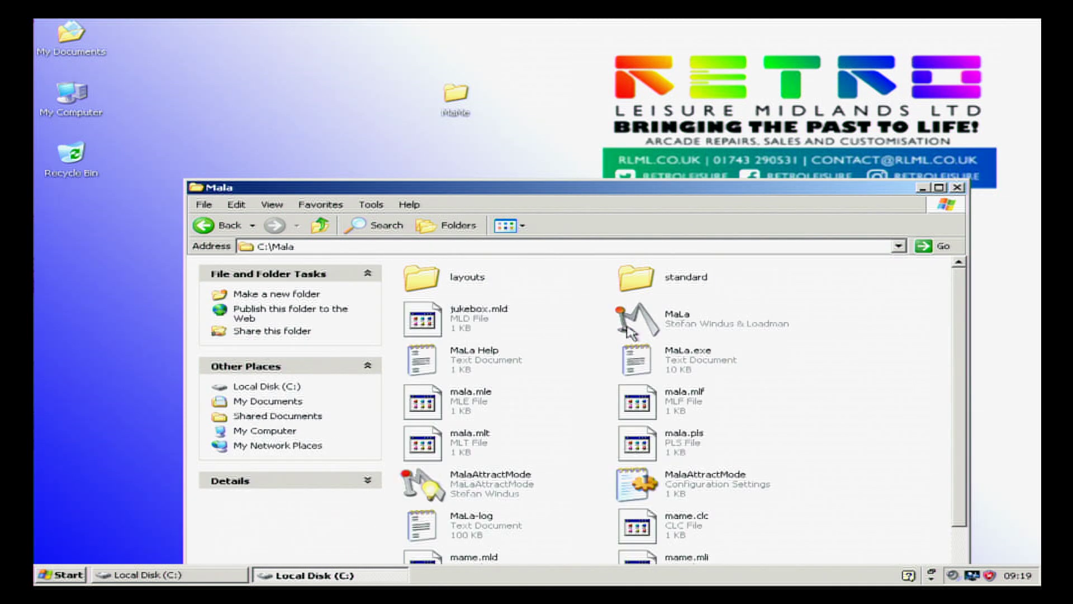
right_click(457, 104)
click(496, 191)
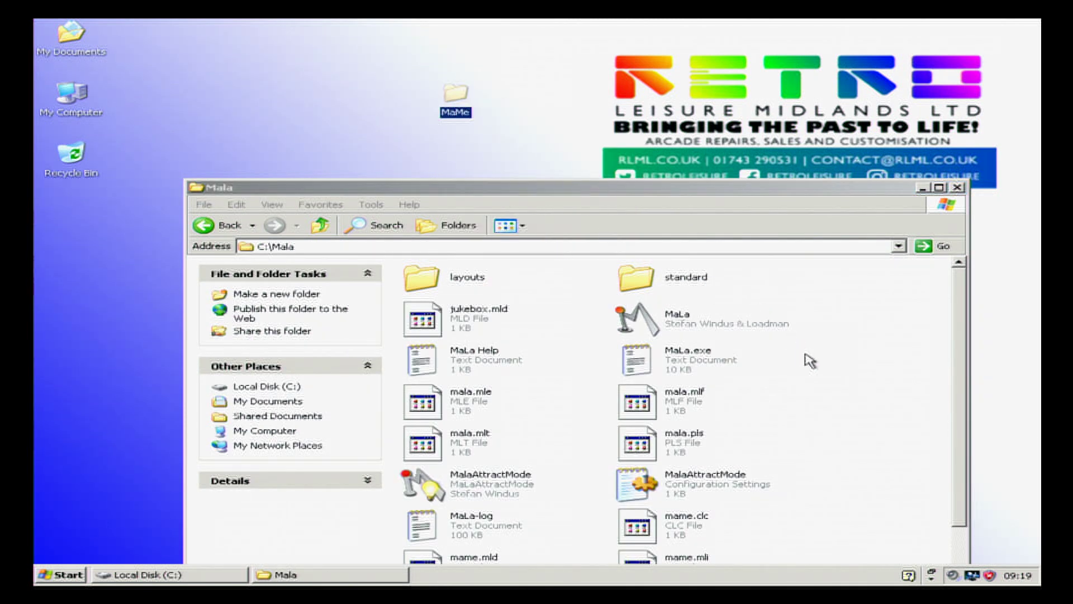
click(820, 367)
right_click(819, 364)
click(845, 439)
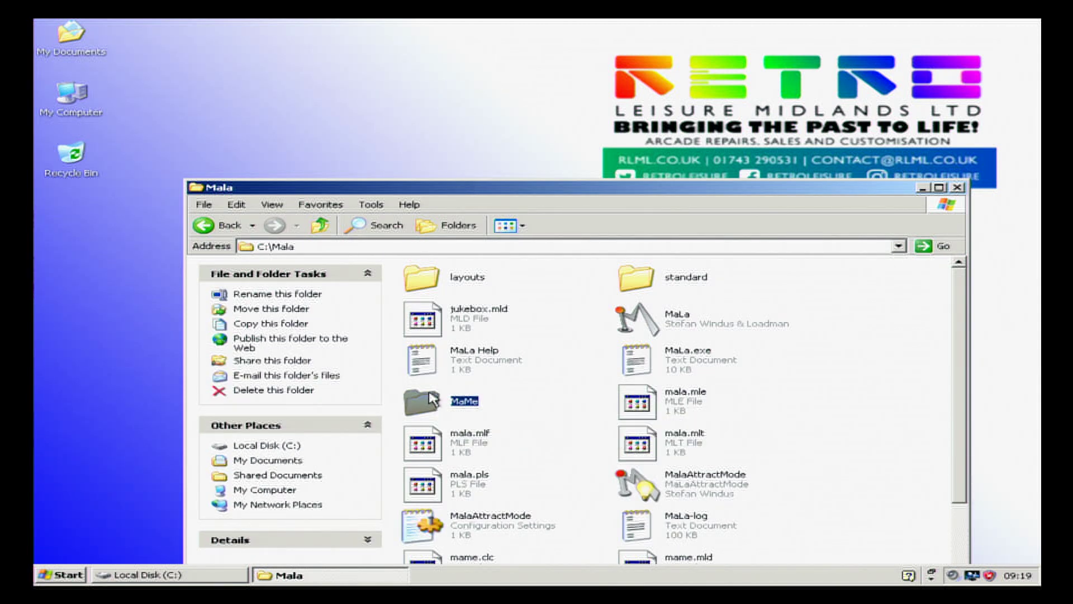
- Inspect the MaMe folder inside C:\Mala, including its Roms and snap subfolders, and return to the Mala folder
double_click(432, 394)
drag(489, 190, 404, 72)
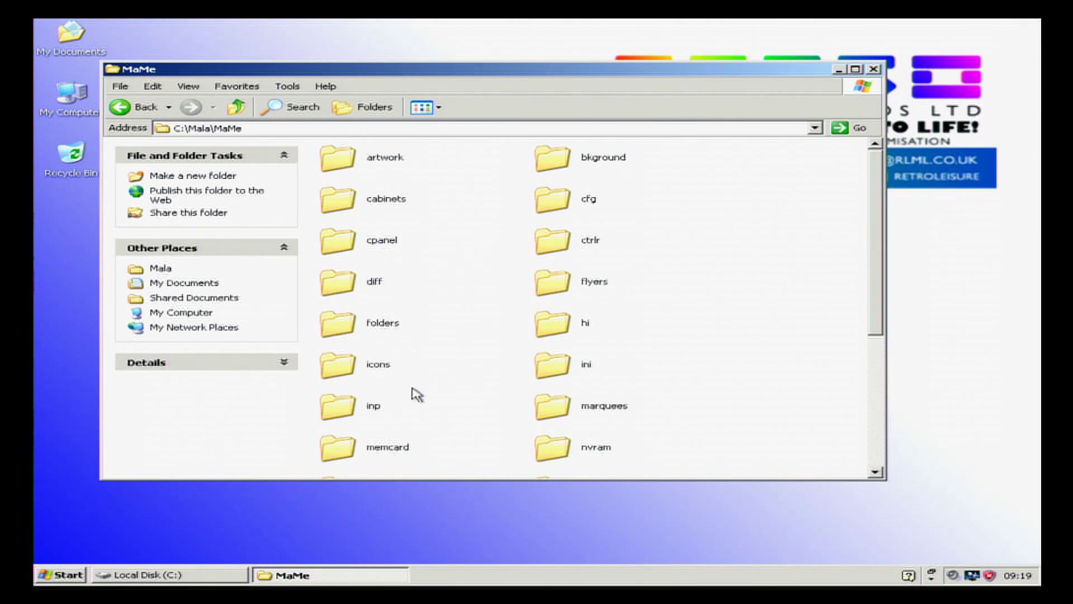
scroll(409, 393, down, 3)
double_click(553, 386)
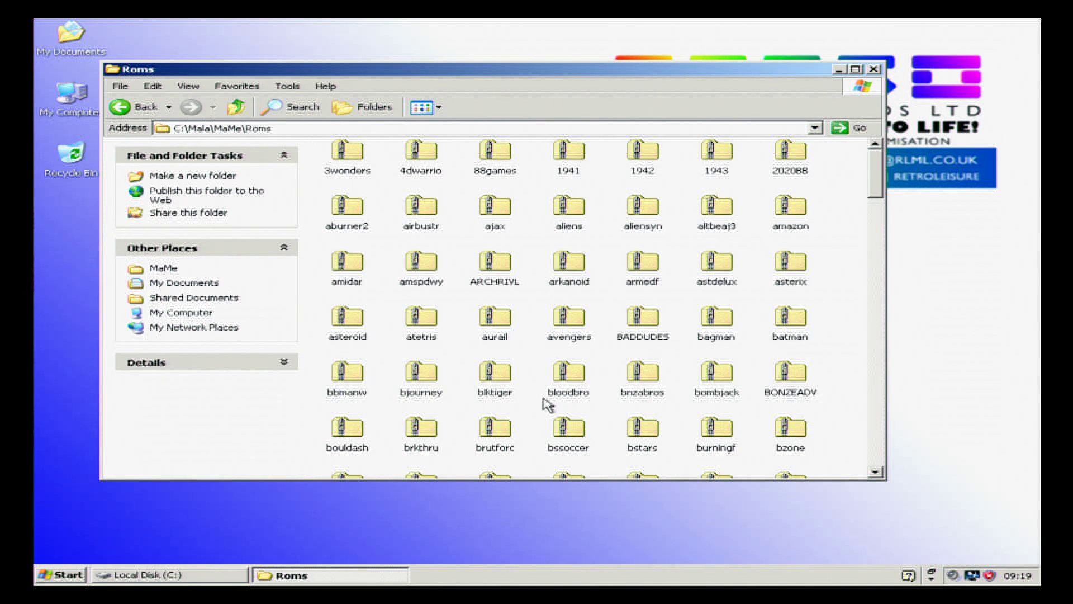
key(alt+Left)
scroll(401, 409, down, 3)
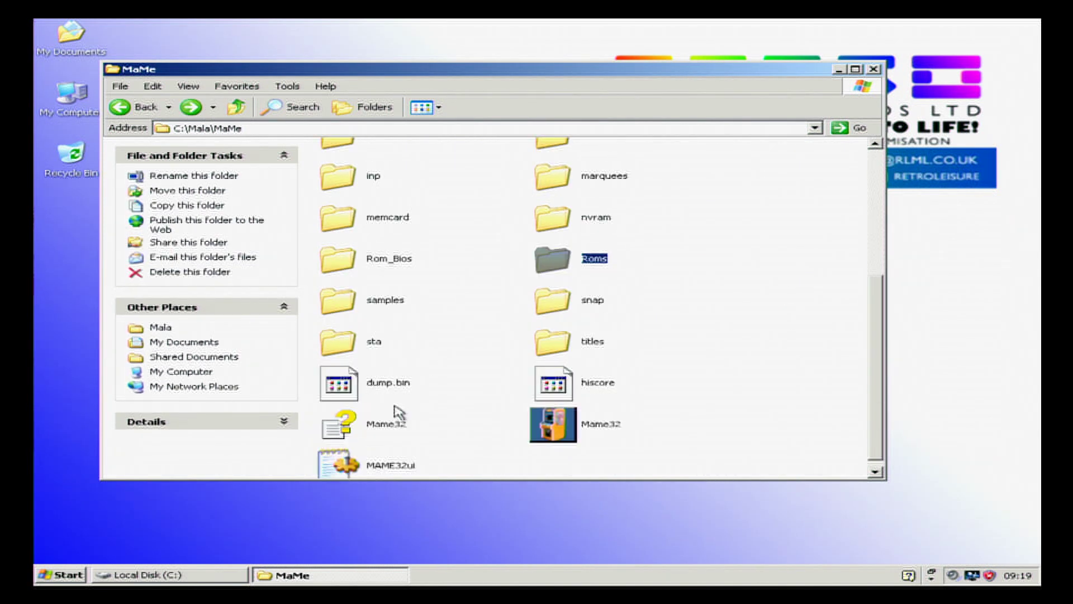
double_click(565, 313)
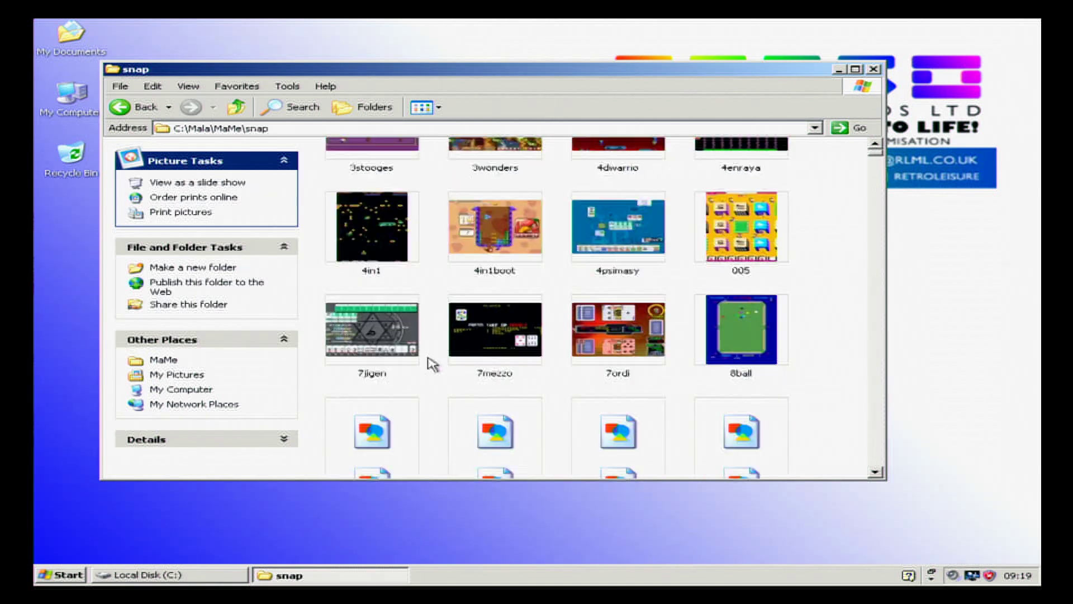
scroll(428, 364, down, 3)
key(alt+Left)
scroll(422, 362, up, 2)
key(BackSpace)
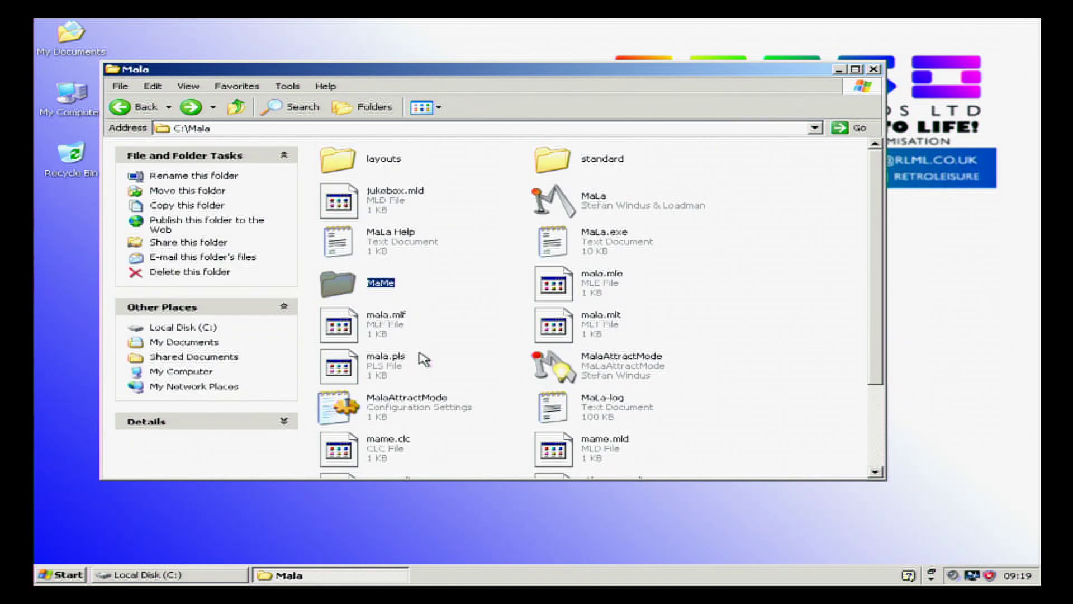
- Look through the layouts folder in C:\Mala and return to the Mala folder
double_click(338, 158)
scroll(441, 317, down, 10)
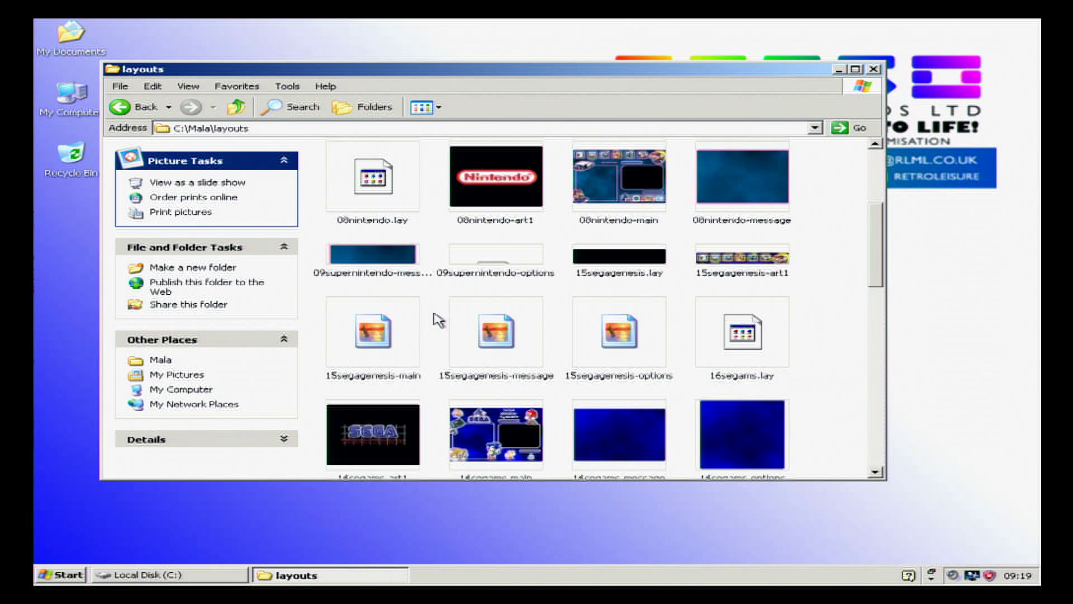
key(alt+Left)
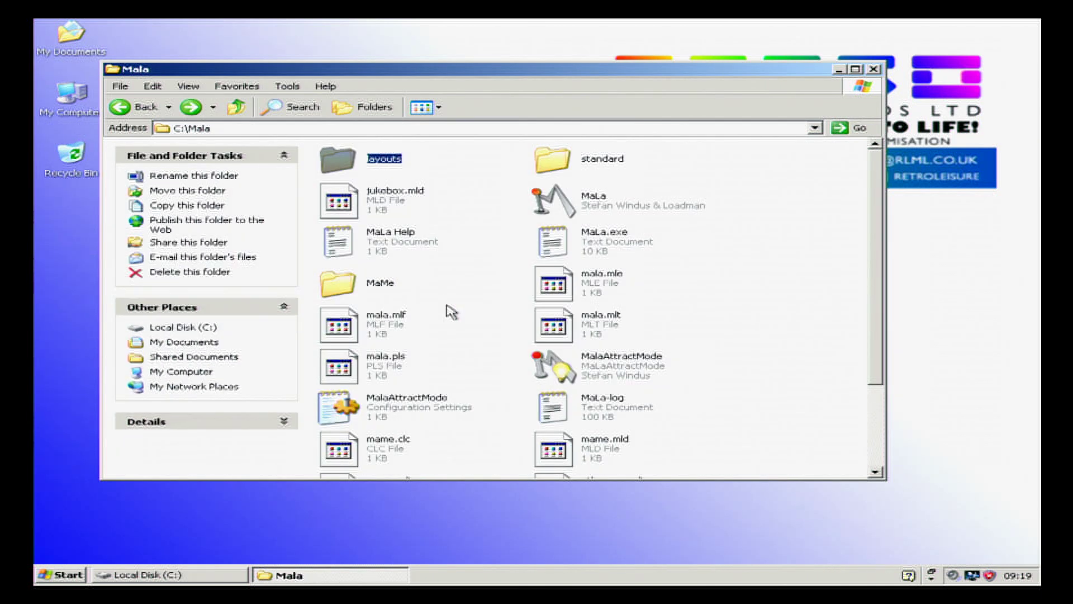
click(484, 288)
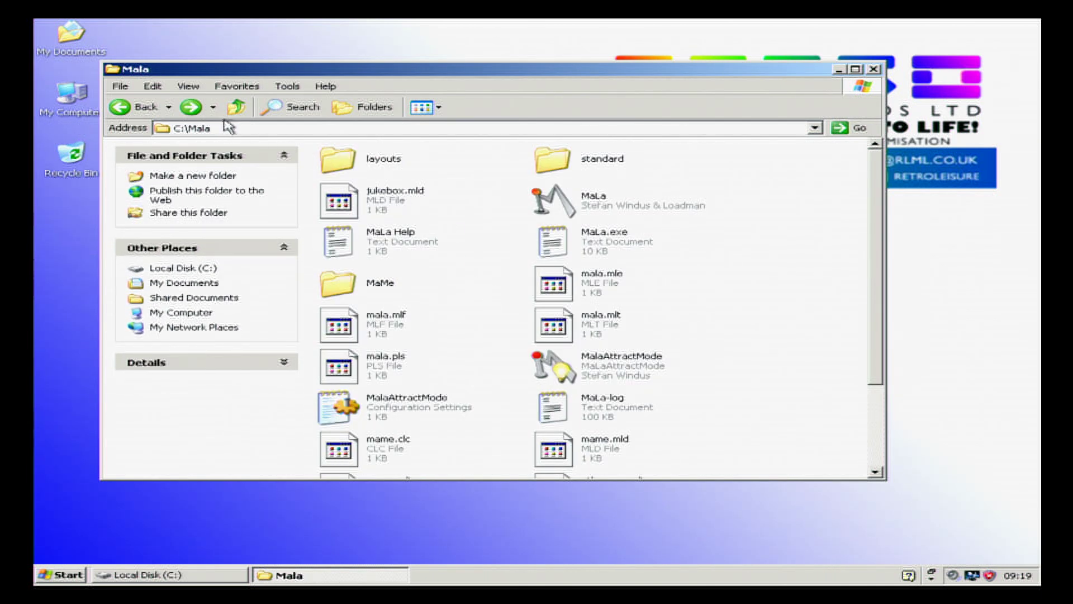
- Launch MaLa from C:\Mala and acknowledge the logging and first-start notices to reach its configuration options
click(586, 207)
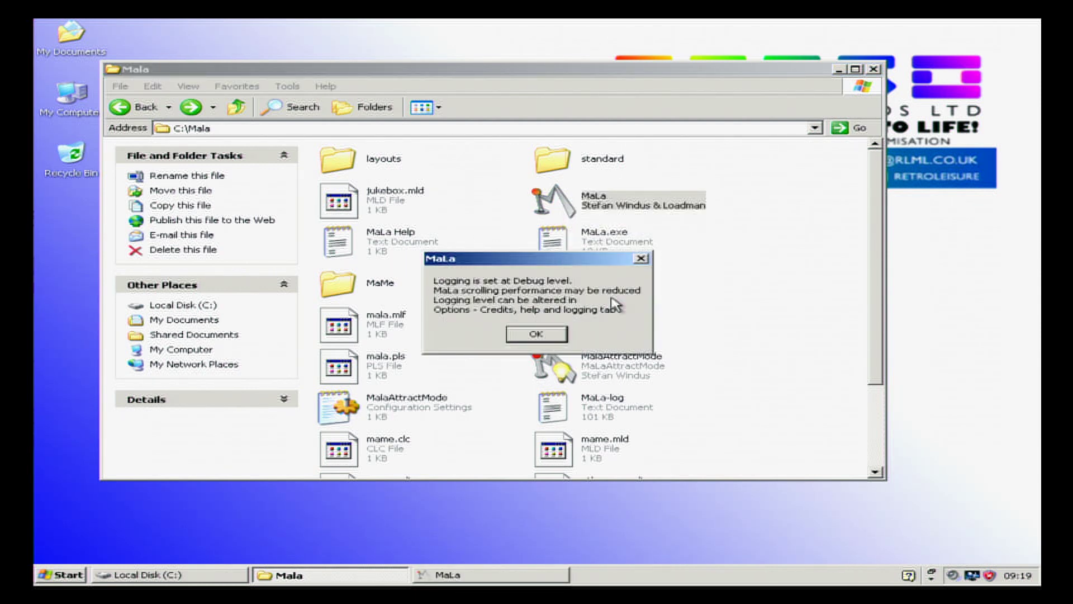
click(520, 333)
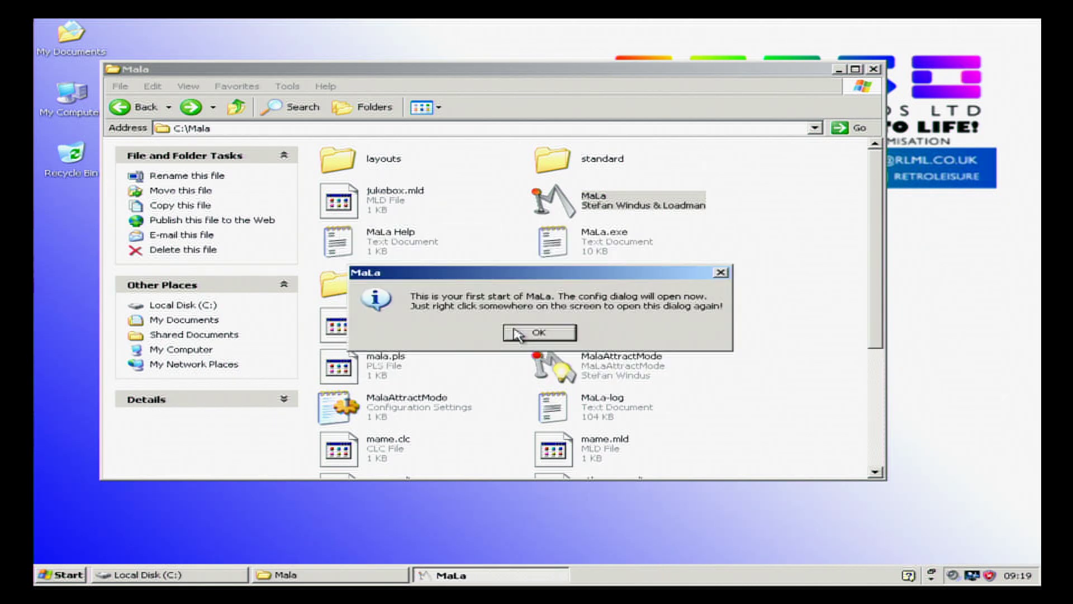
click(553, 332)
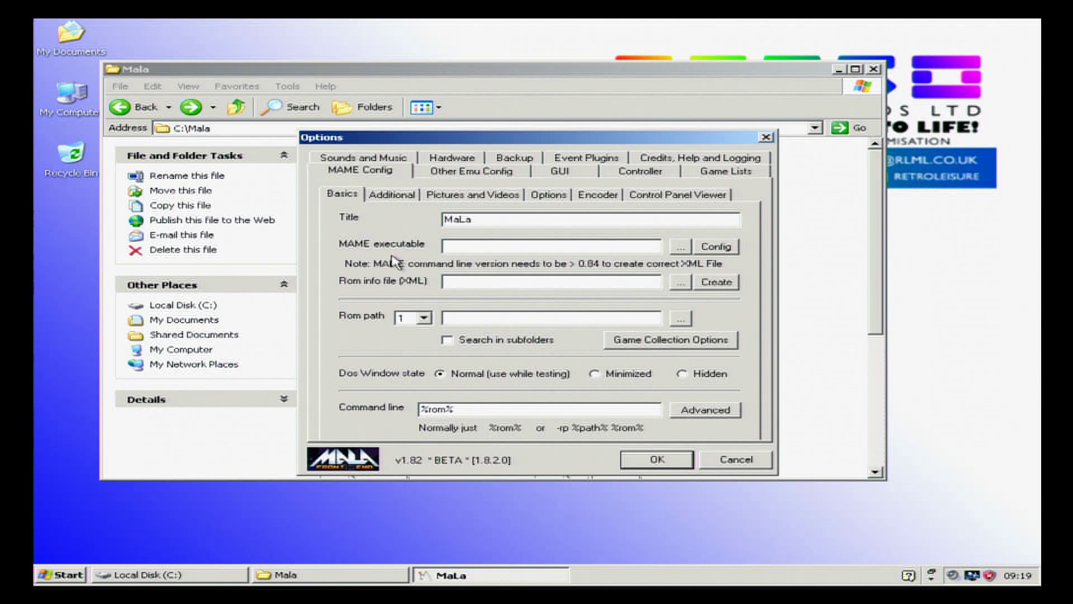
- Set the MAME executable to C:\Mala\MaMe\Mame32.exe and create the standard Mame32.ini and mame.xml files
click(680, 246)
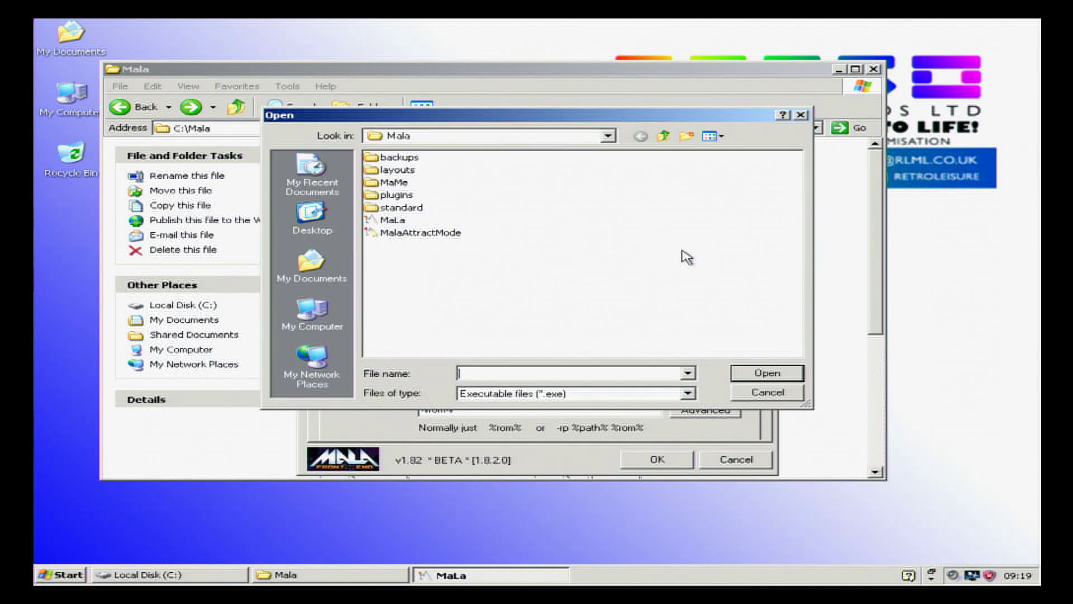
double_click(394, 182)
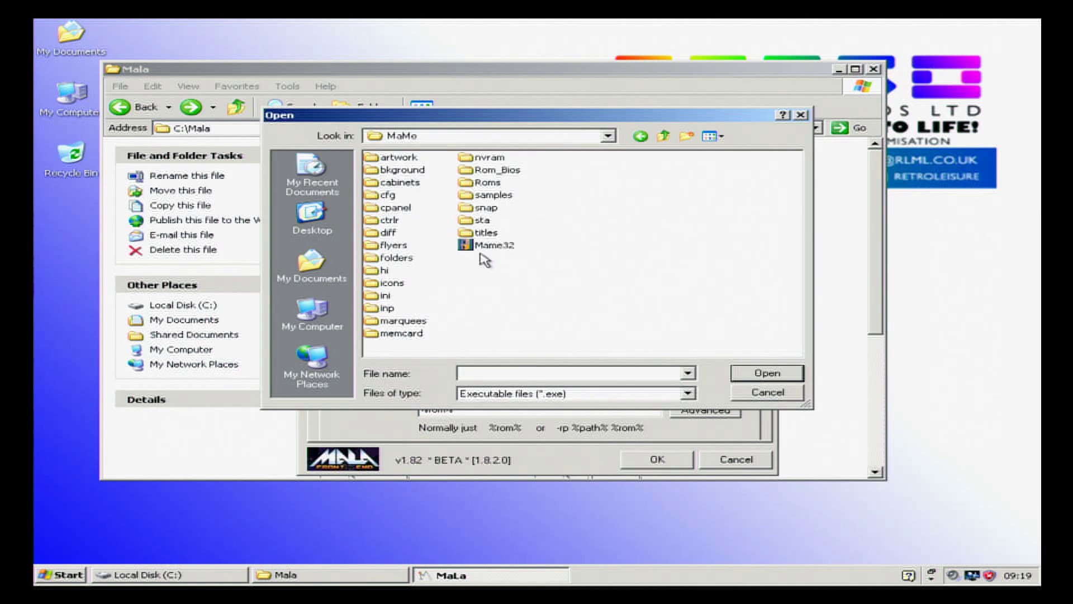
double_click(484, 246)
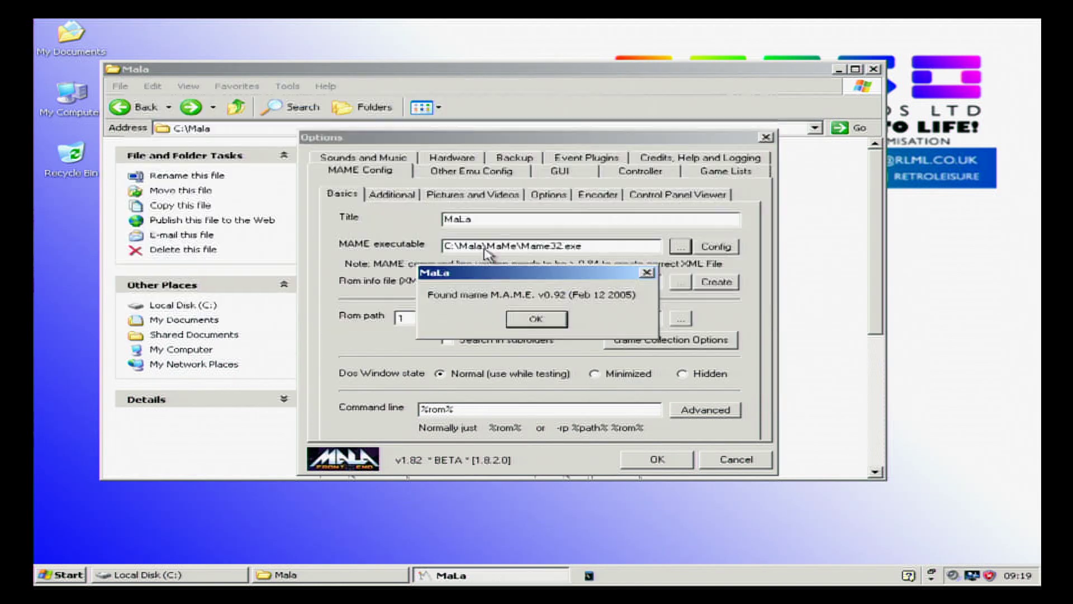
click(548, 324)
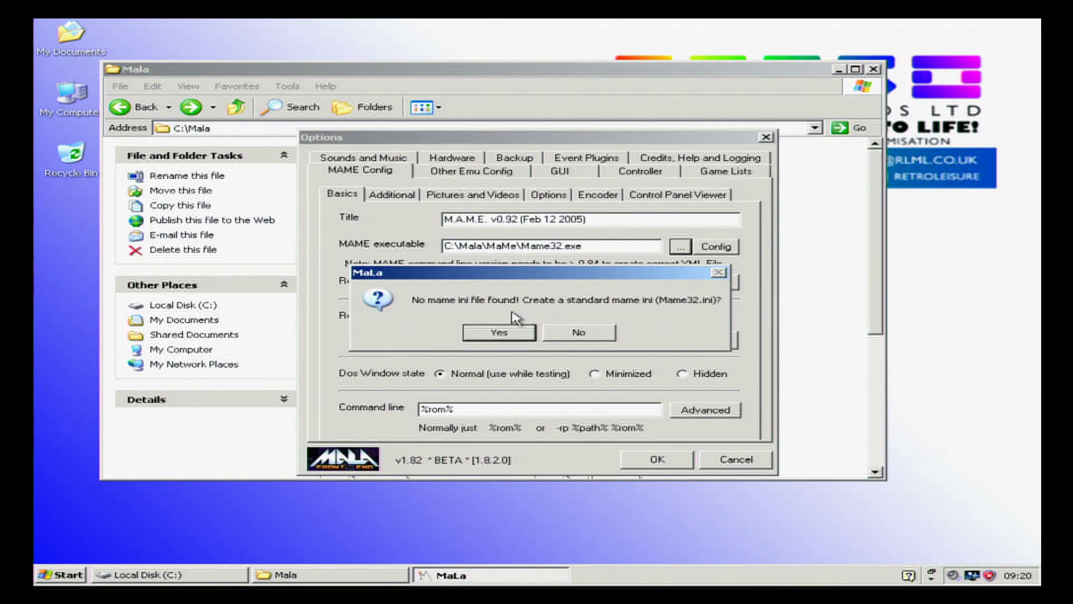
click(497, 333)
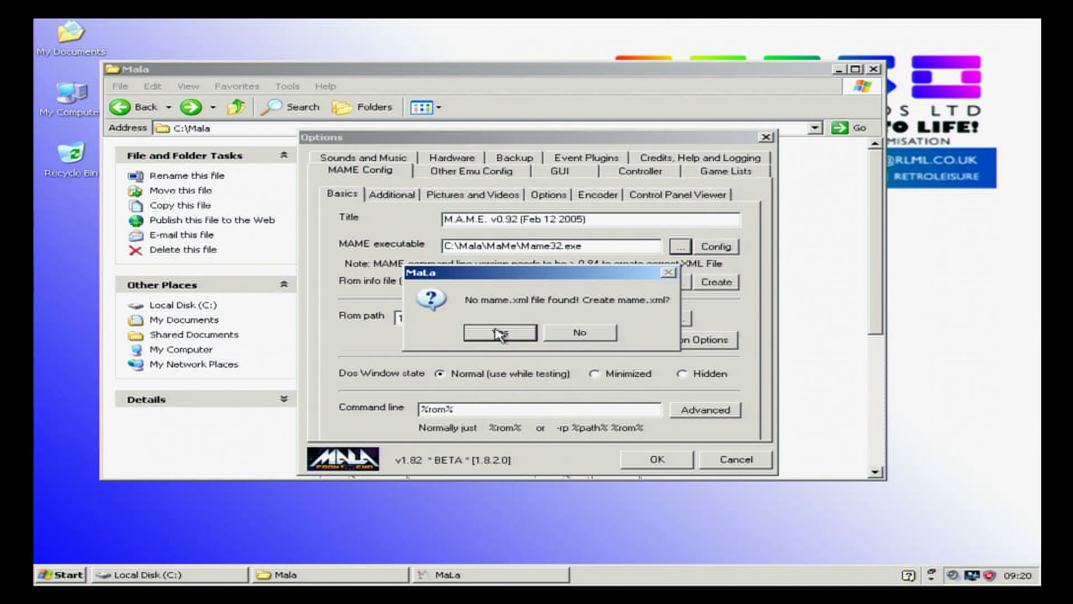
click(499, 333)
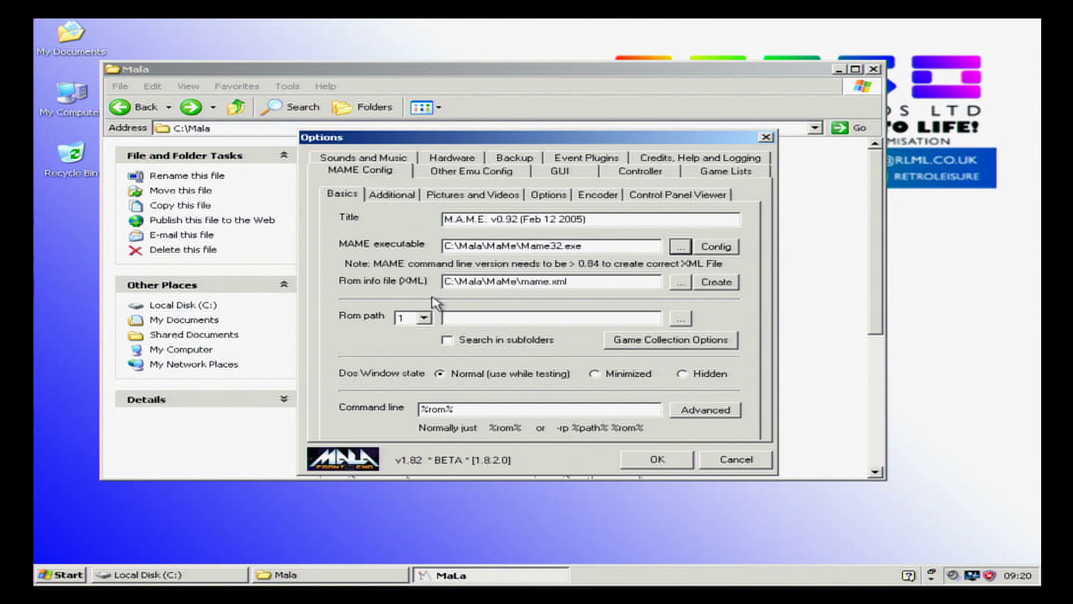
- Set ROM path 1 to the C:\Mala\MaMe\Roms folder
click(680, 319)
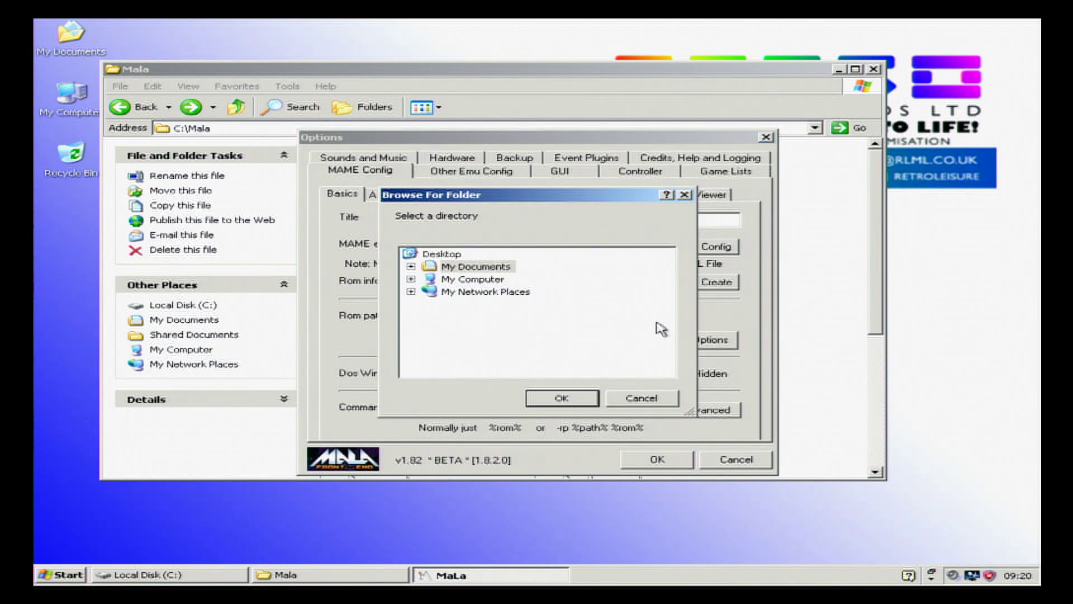
double_click(492, 280)
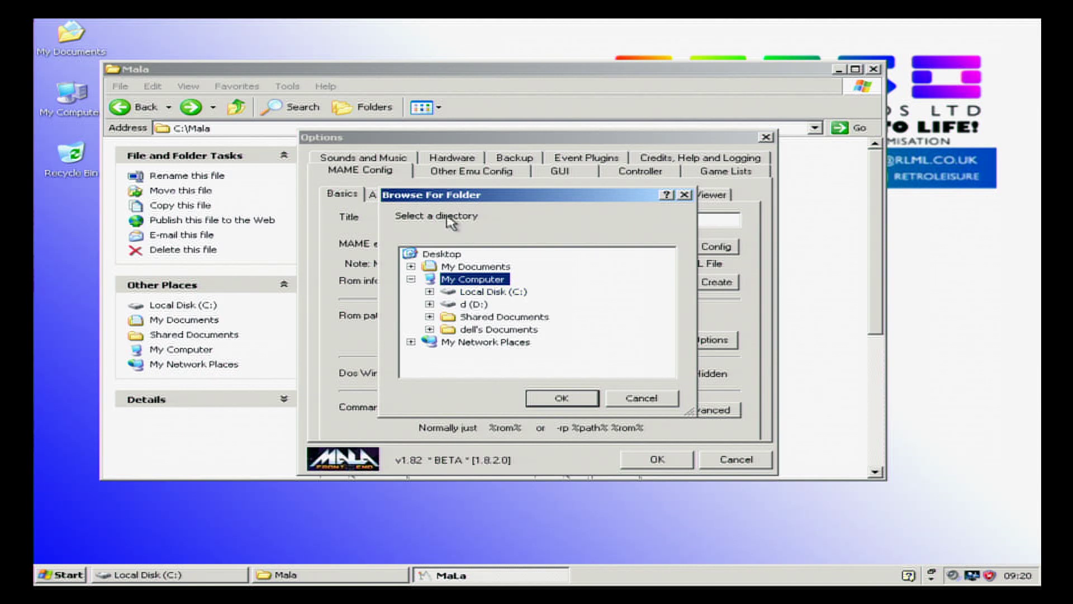
double_click(487, 291)
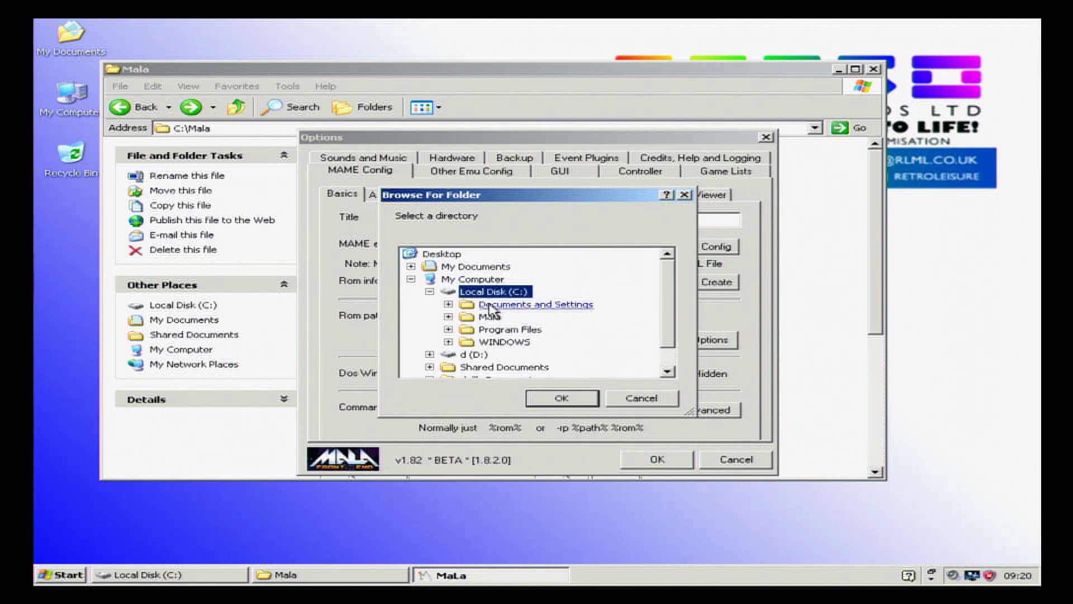
double_click(490, 317)
double_click(511, 342)
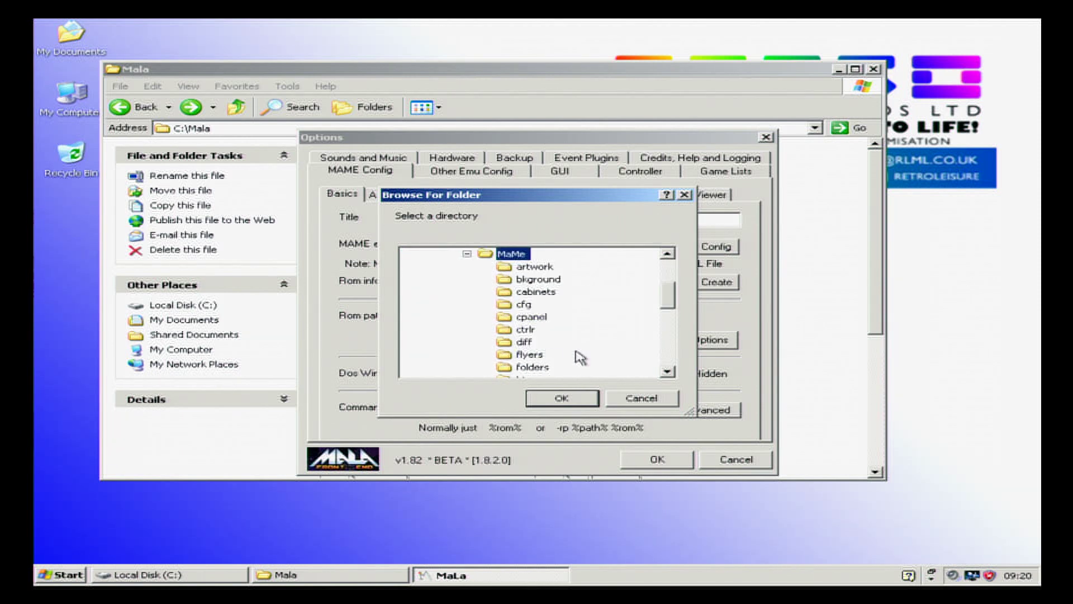
scroll(565, 355, down, 6)
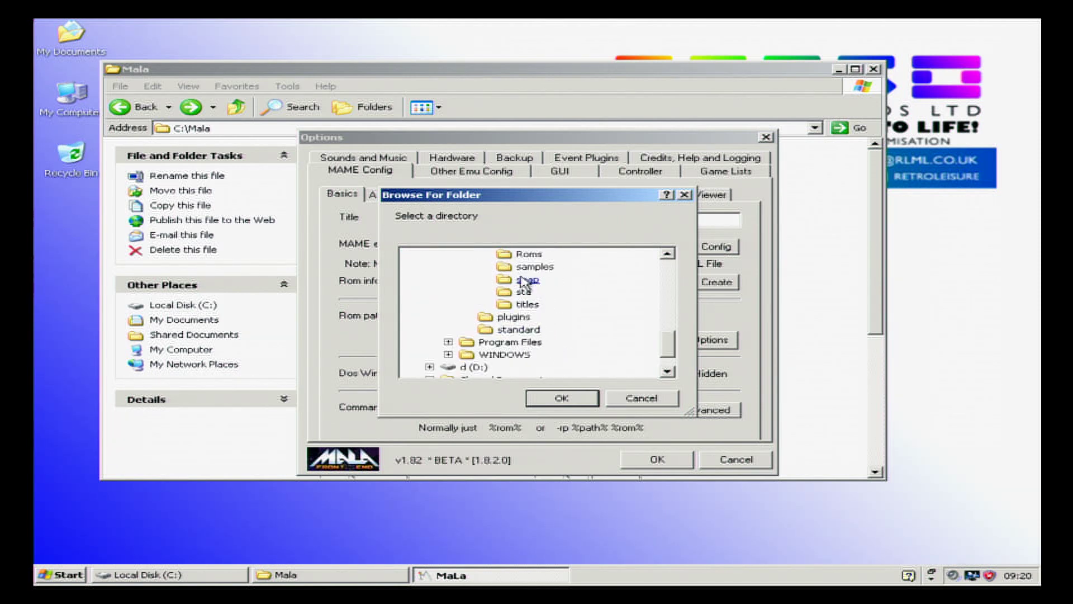
scroll(528, 288, up, 1)
click(525, 293)
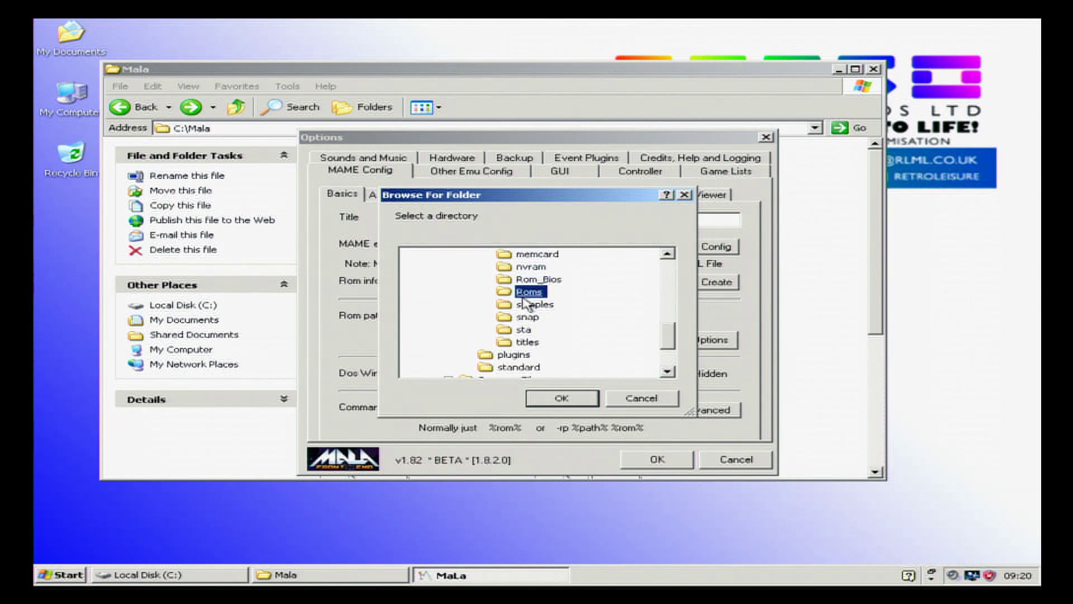
click(561, 397)
click(679, 319)
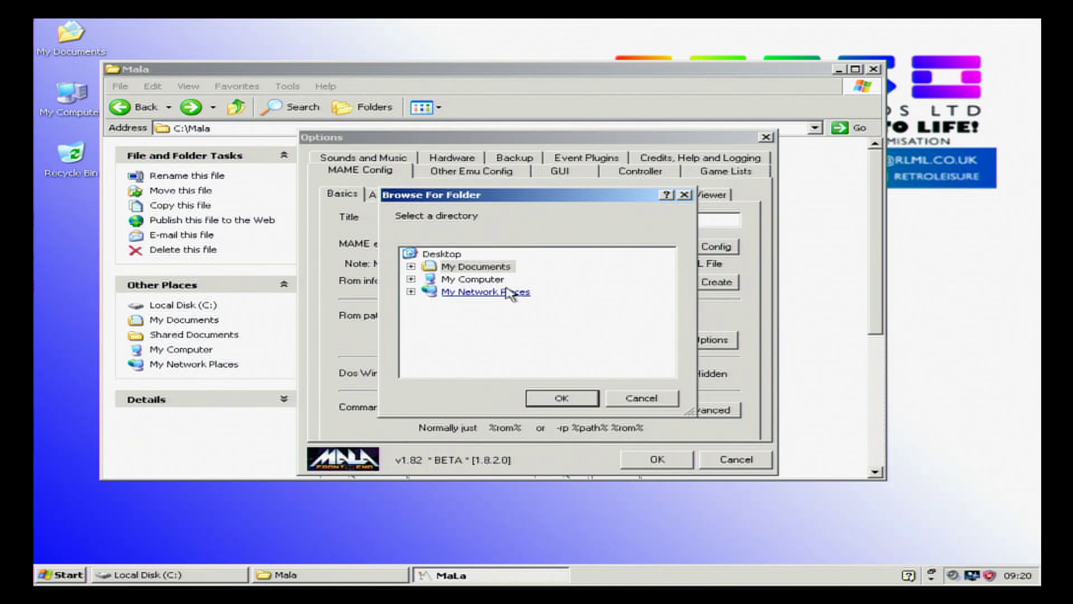
click(642, 399)
- Restrict the game collection to only games with ROMs found in the ROM folders and only working games
click(659, 349)
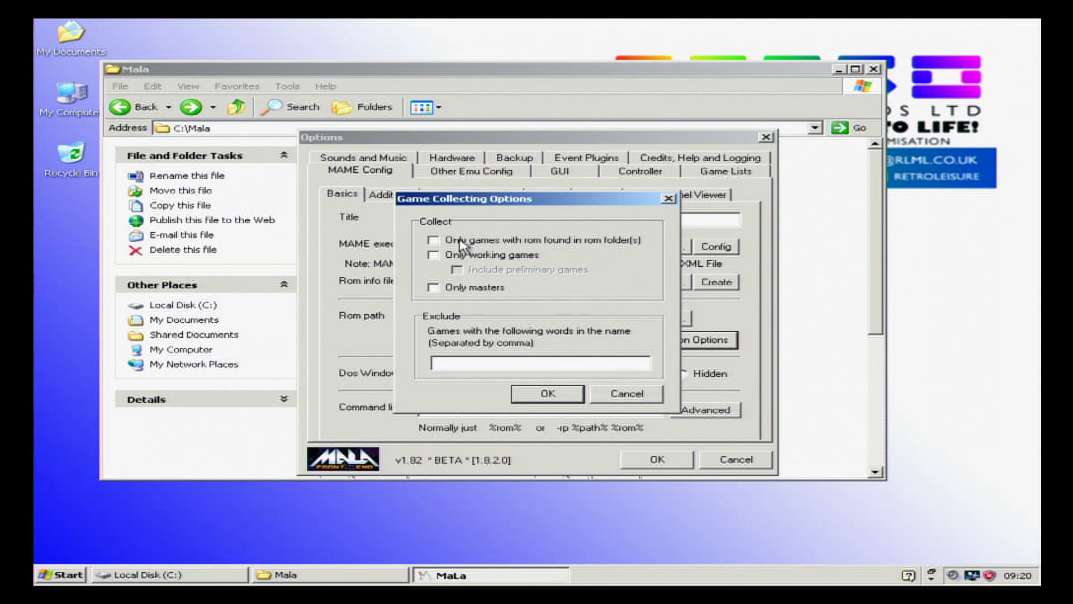
click(433, 240)
click(432, 256)
click(548, 393)
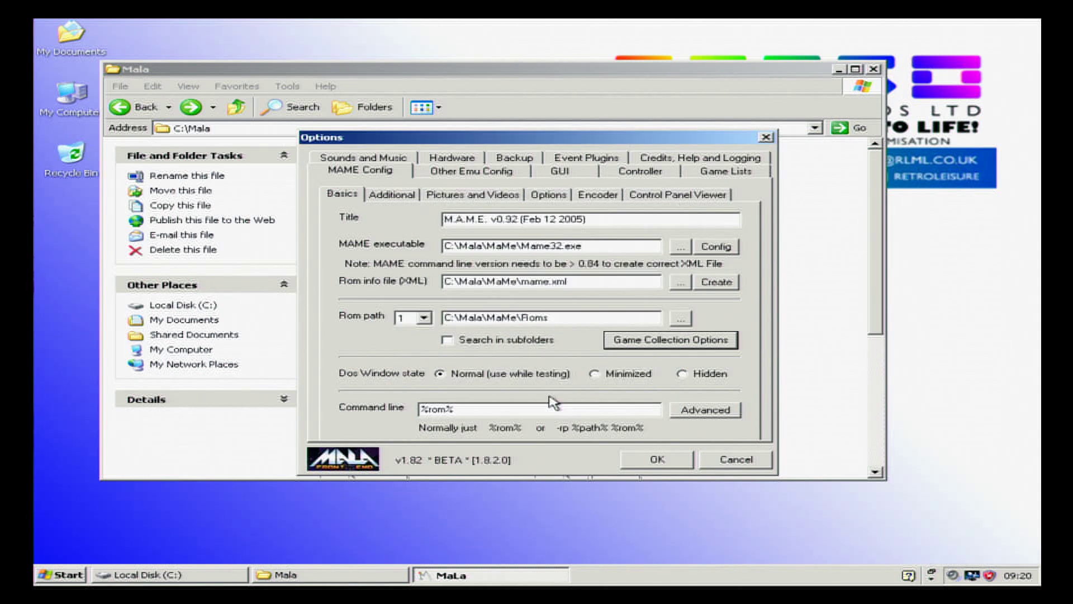
- Save the MaLa options and acknowledge the controls.ini notice to load the game list
click(646, 462)
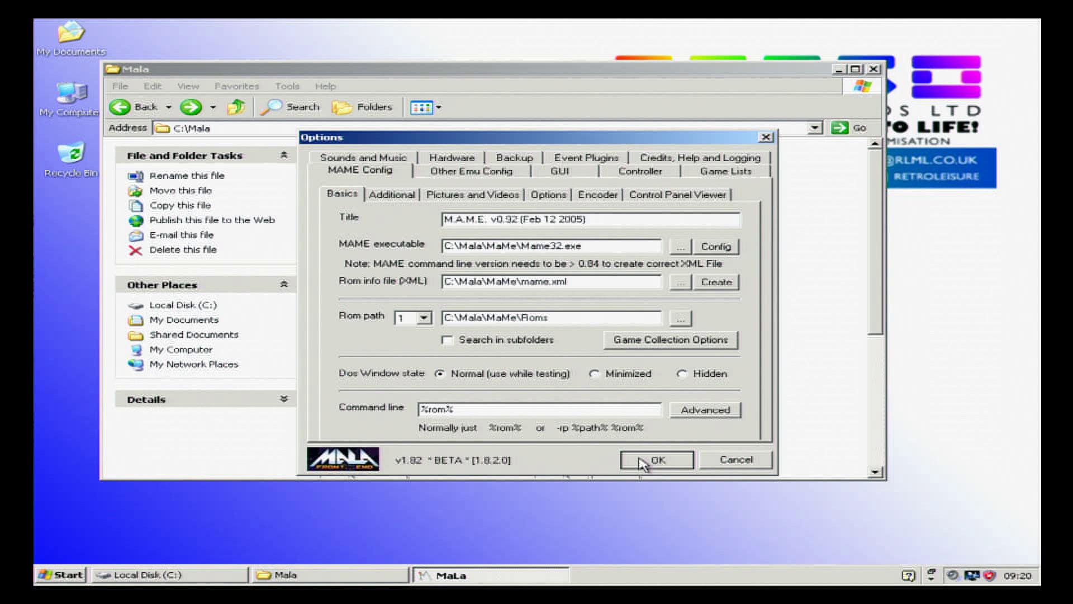
click(498, 334)
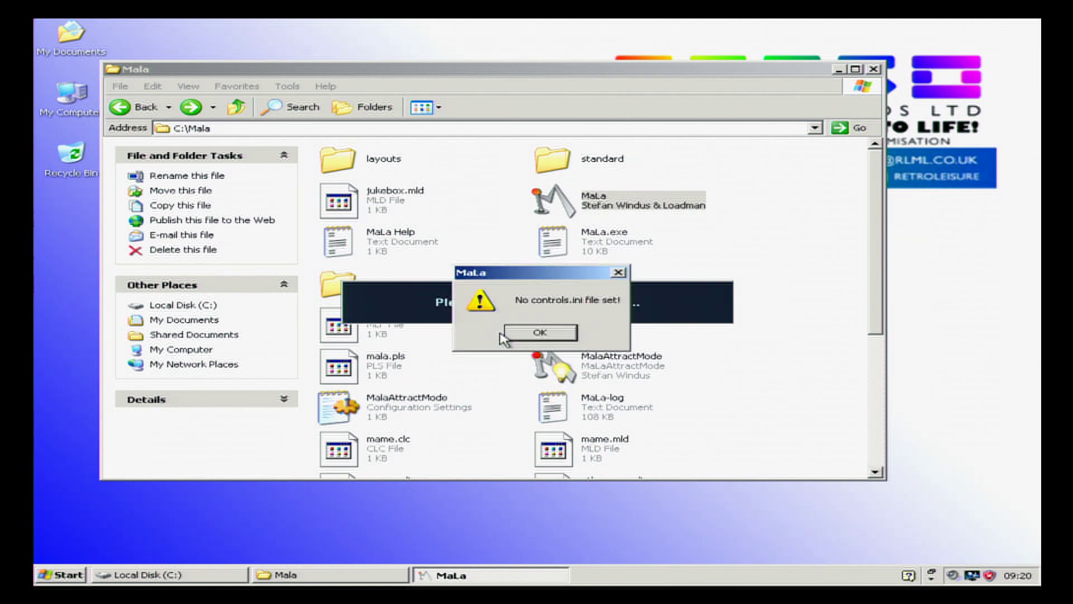
click(530, 334)
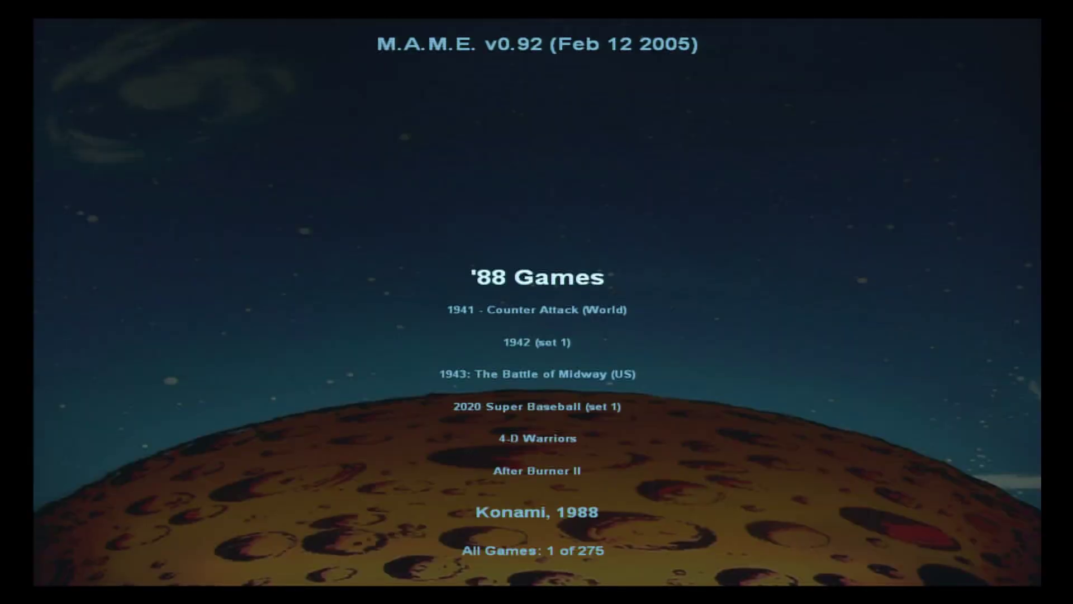
- Browse up and down the MAME game list, stopping at Arch Rivals (rev 4.0)
key(Down)
key(Down)
key(Down)
key(Down)
key(Down)
key(Down)
key(Down)
key(Down)
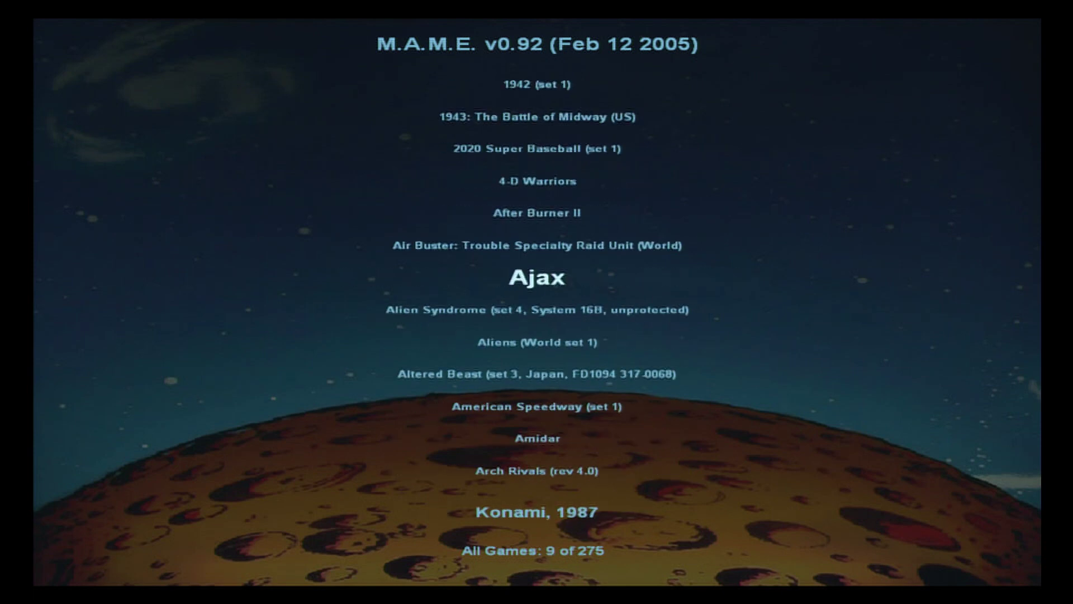
key(Down)
key(Down)
key(Up)
key(Up)
key(Up)
key(Up)
key(Up)
key(Up)
key(Up)
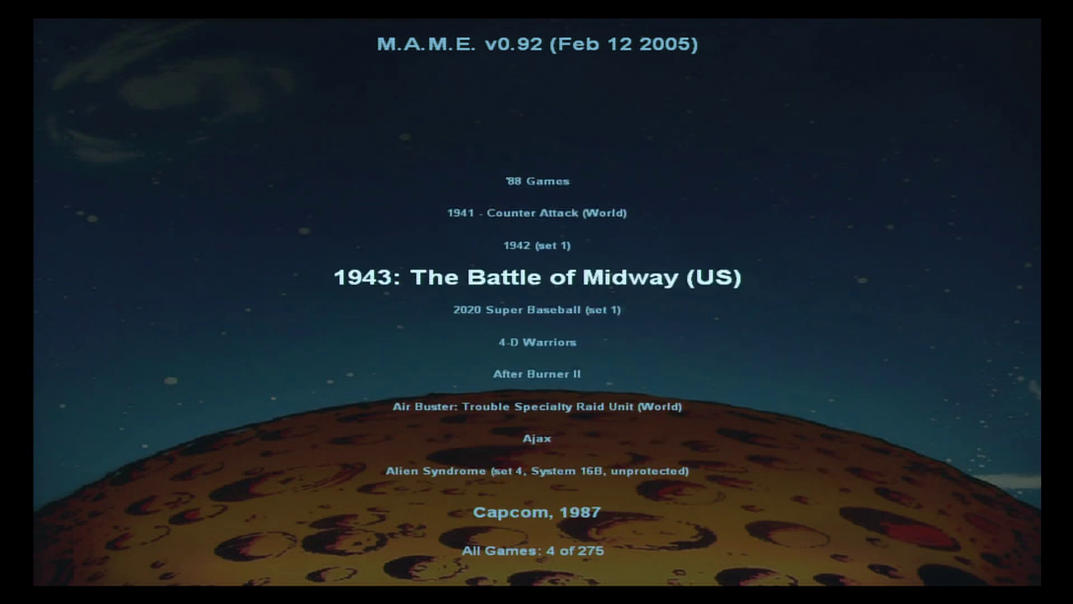
key(Down)
key(Down)
key(Down)
key(Down)
key(Down)
key(Down)
key(Down)
key(Down)
key(Down)
key(Down)
key(Down)
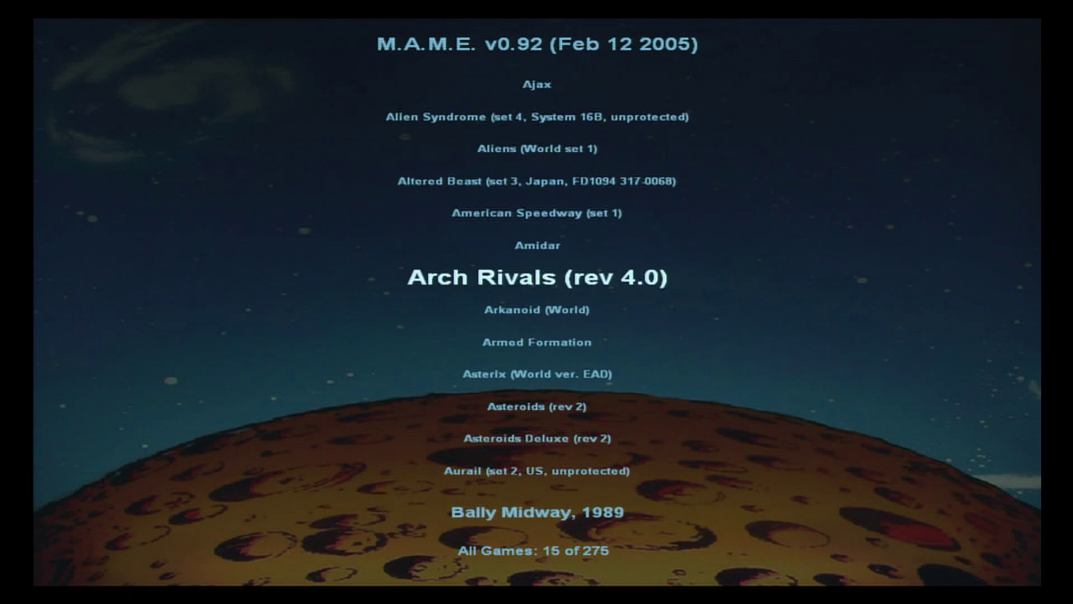
- Quit MaLa and relaunch it from the C:\Mala folder, acknowledging the logging notice
key(Escape)
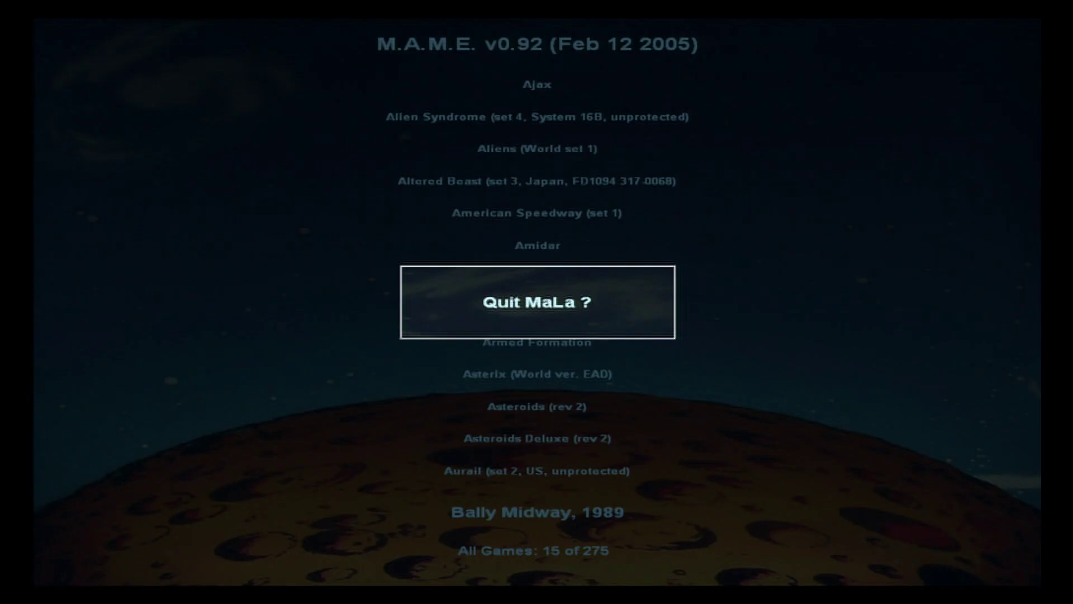
key(Return)
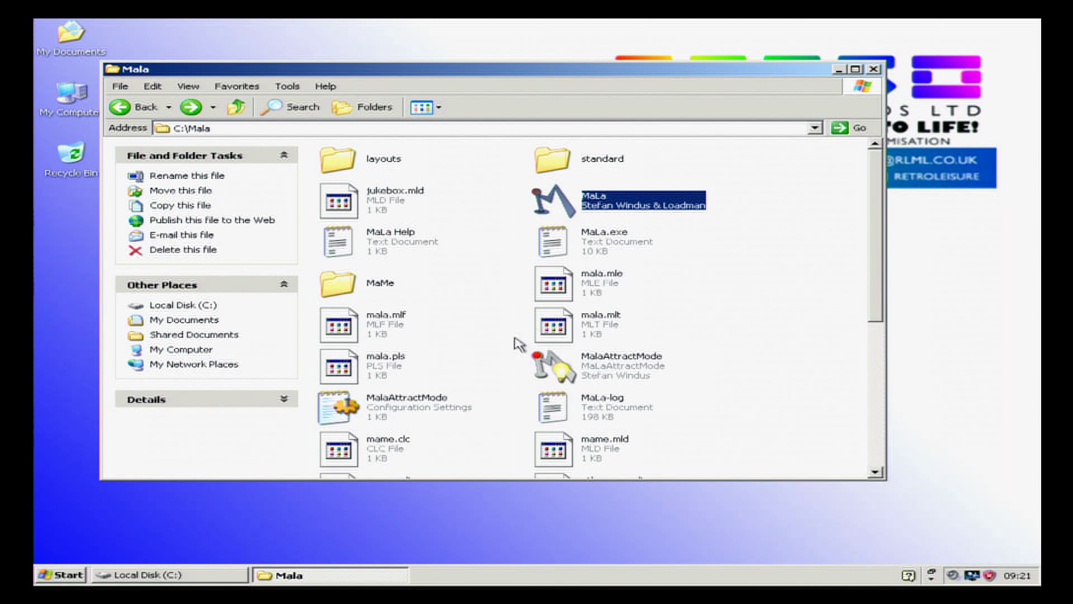
scroll(542, 385, down, 5)
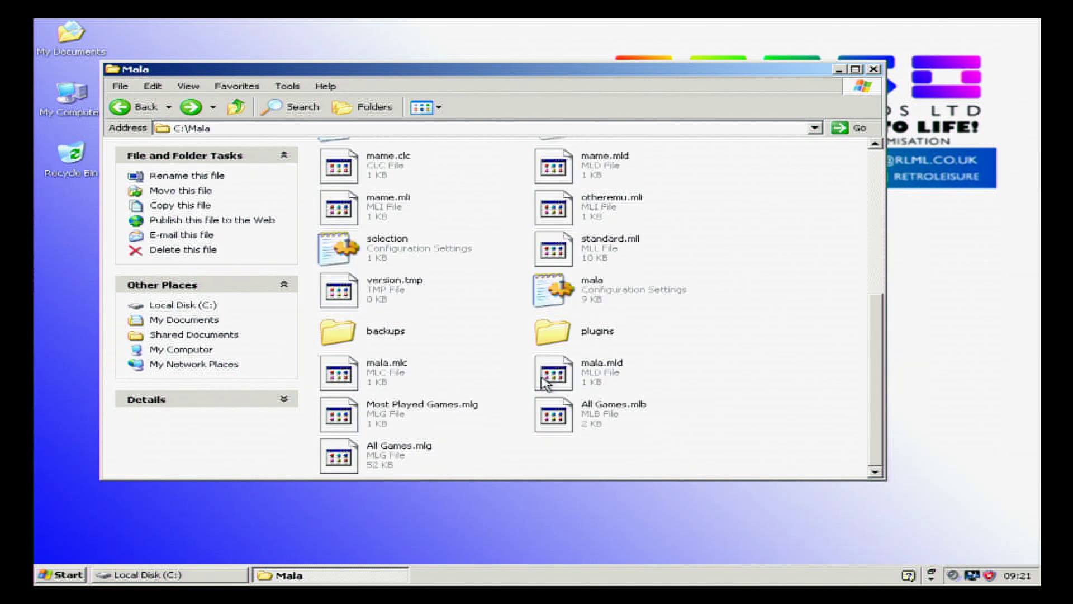
scroll(542, 384, up, 5)
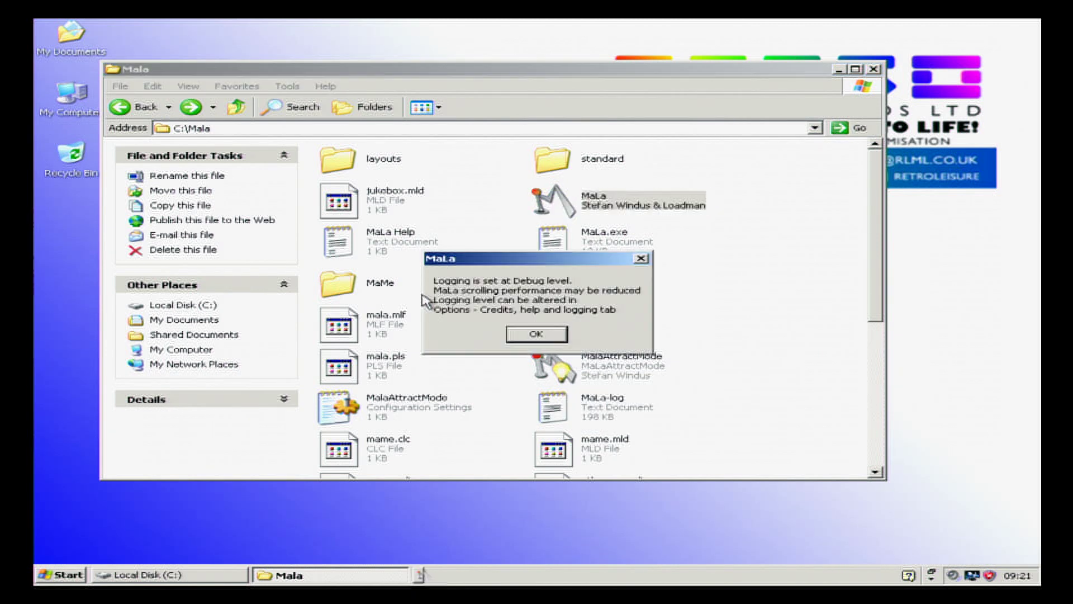
key(Return)
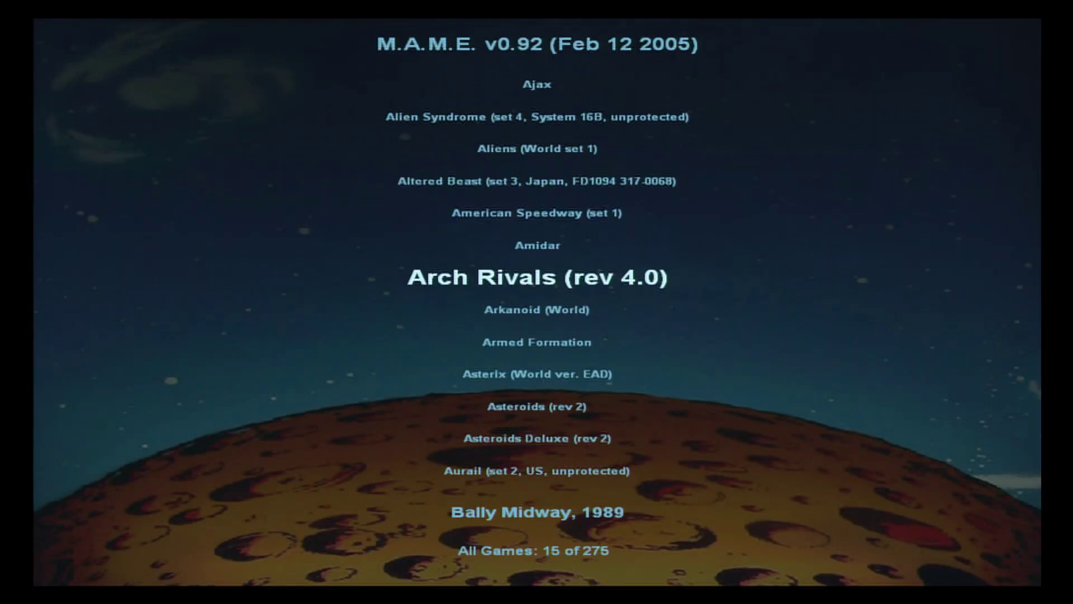
- Set the MaLa.exe.log logging level to Normal in MaLa's configuration options
right_click(423, 296)
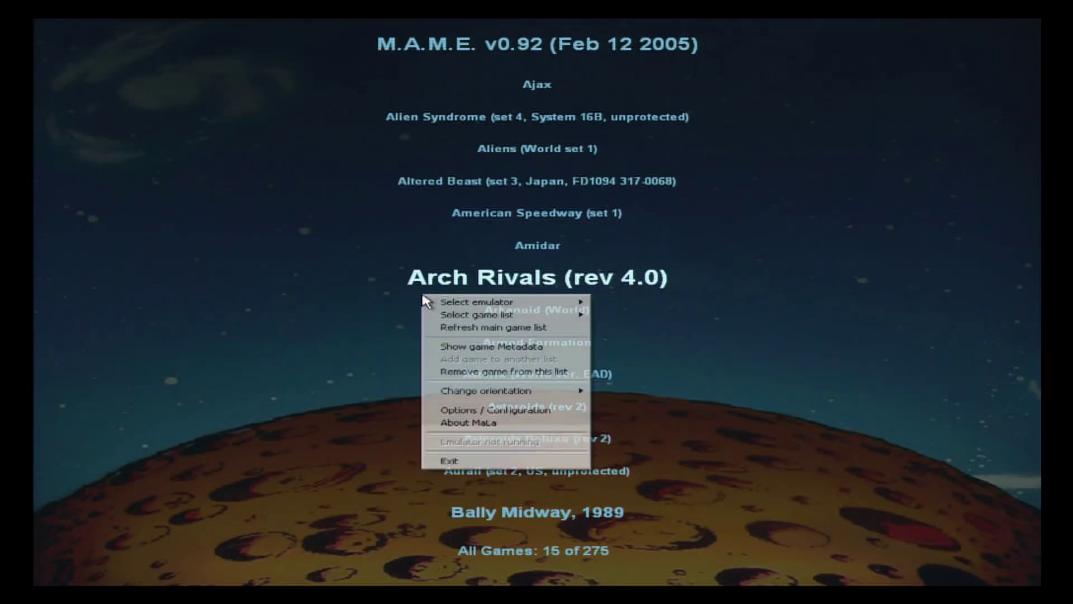
click(500, 411)
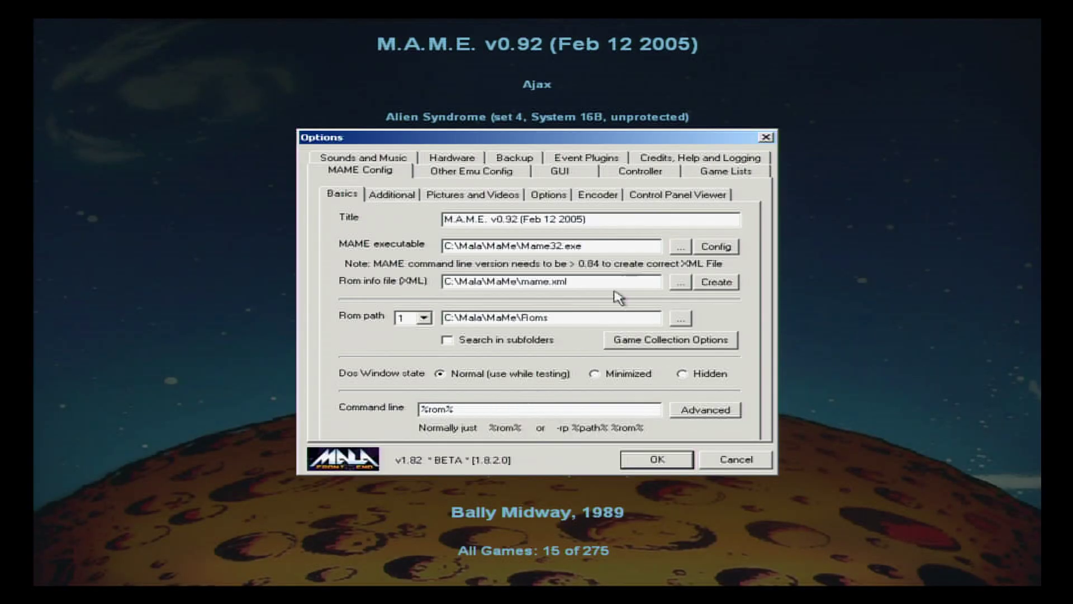
click(726, 162)
click(698, 428)
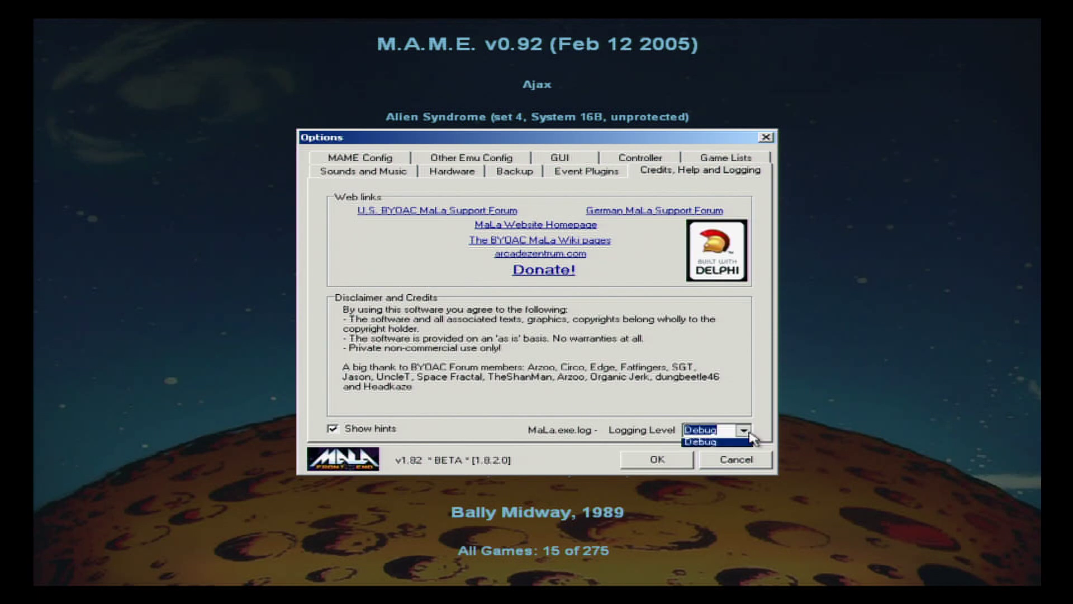
click(742, 429)
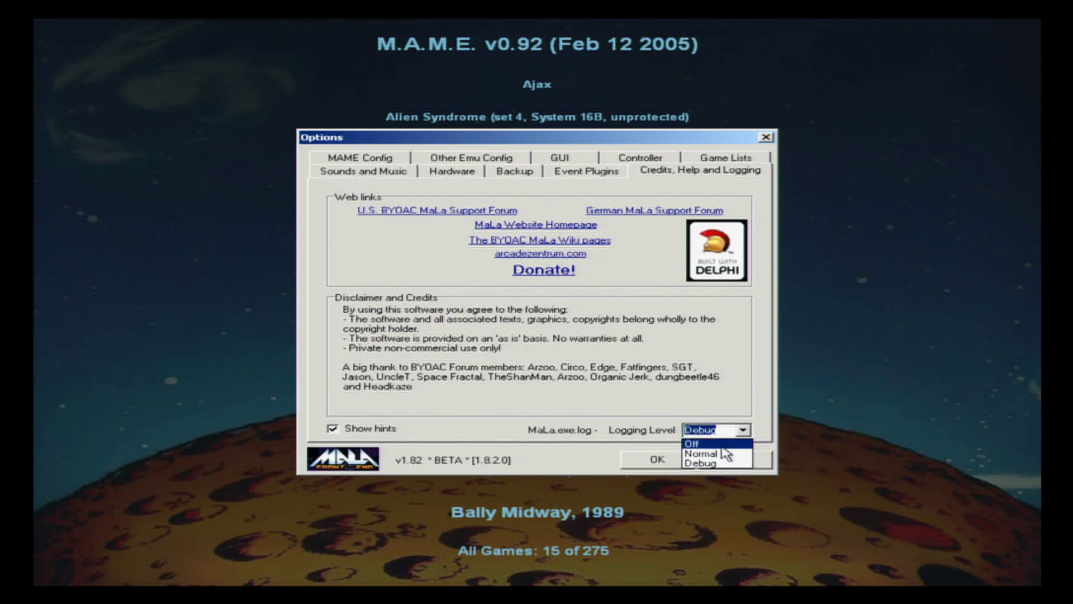
click(723, 454)
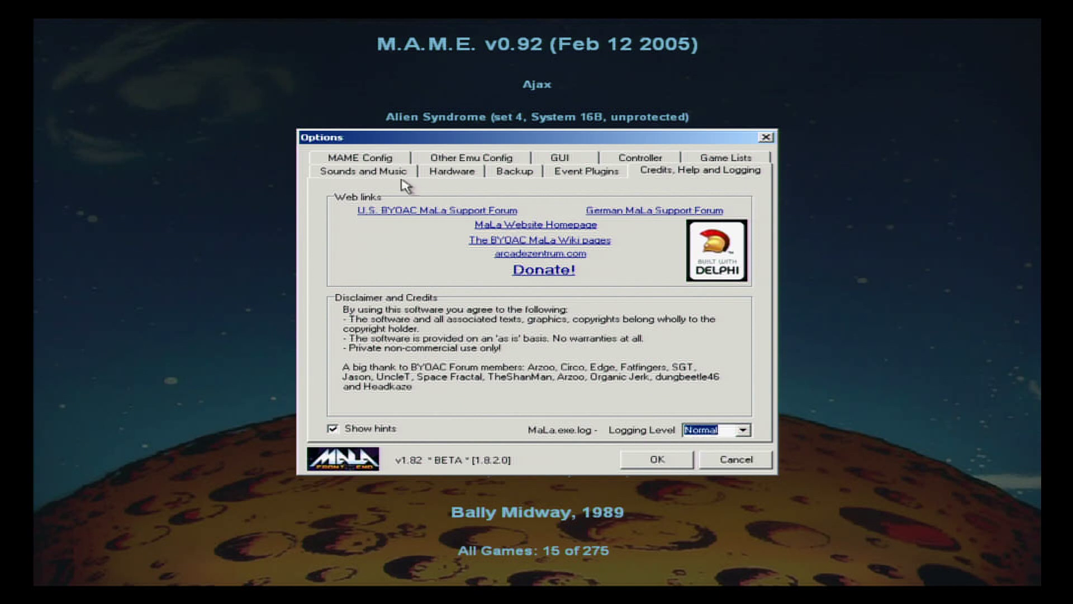
- Set the MAME Snap / Title picture folder to C:\Mala\MaMe\snap and save the options
click(366, 159)
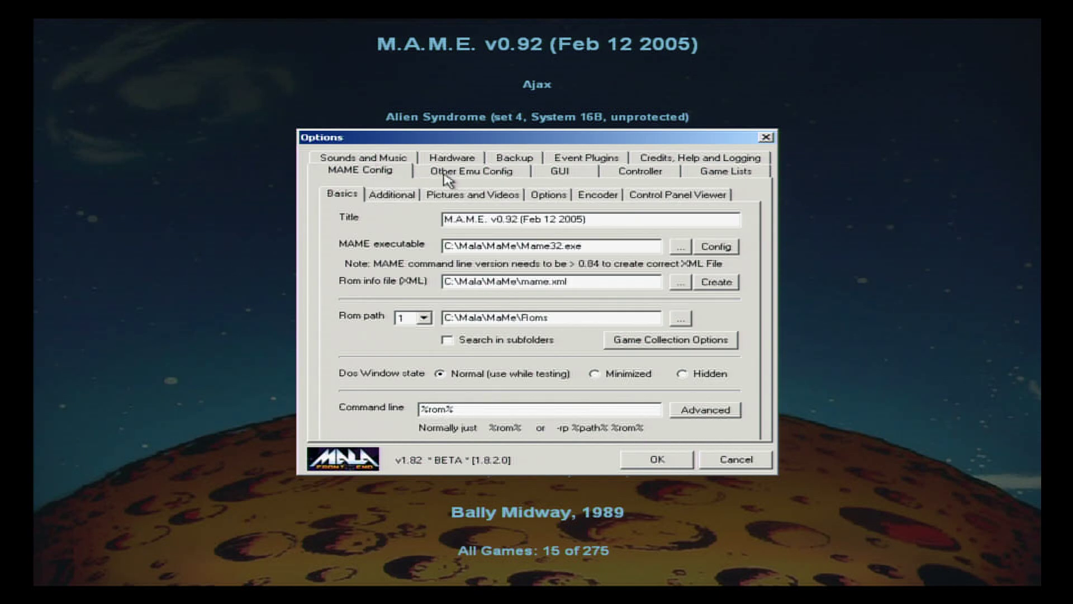
click(454, 199)
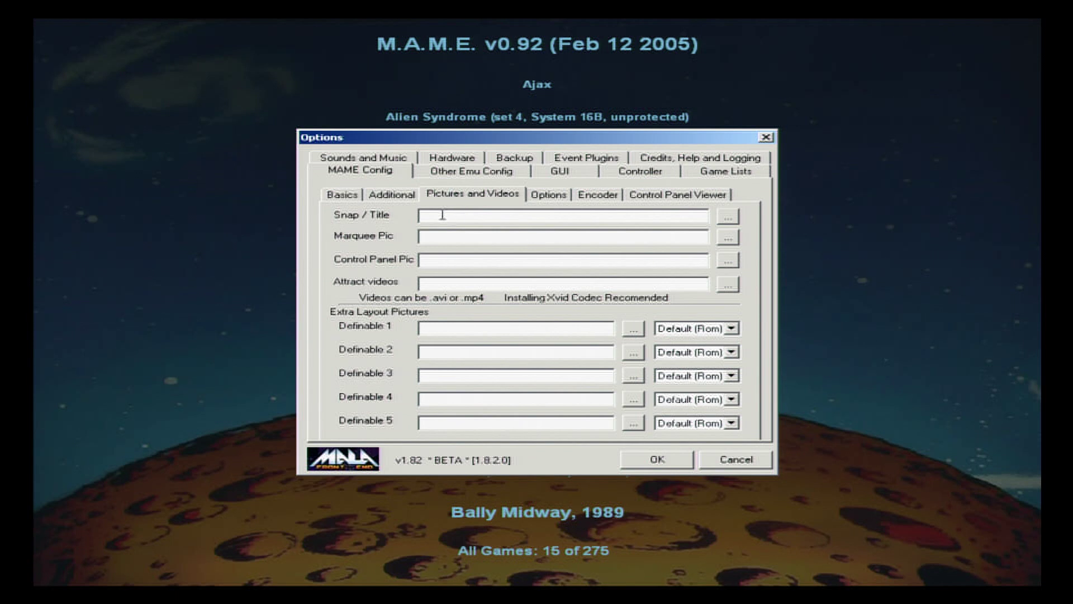
click(727, 218)
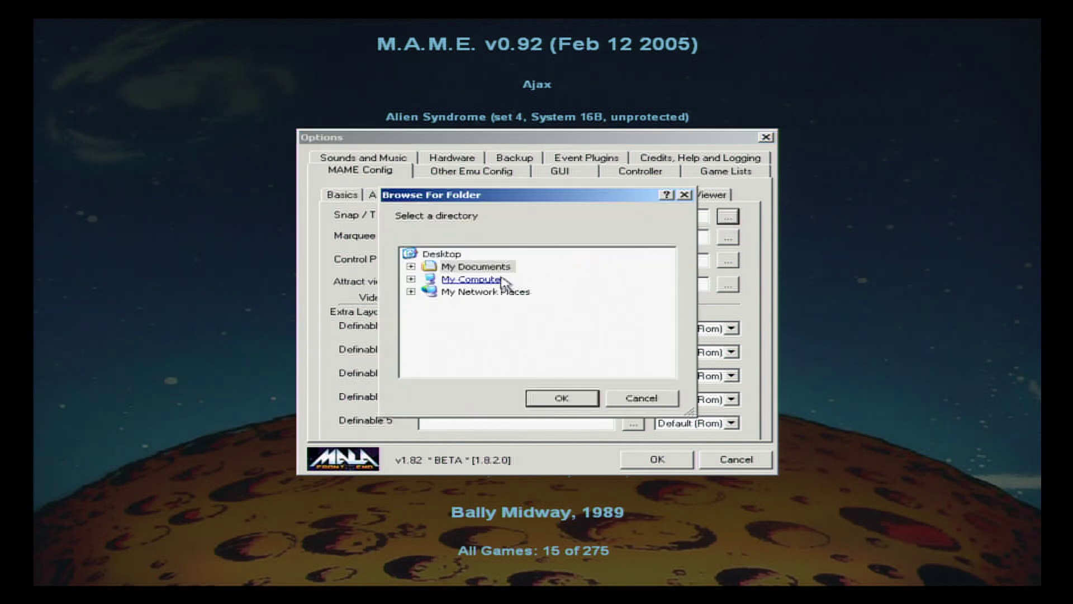
double_click(474, 279)
double_click(485, 291)
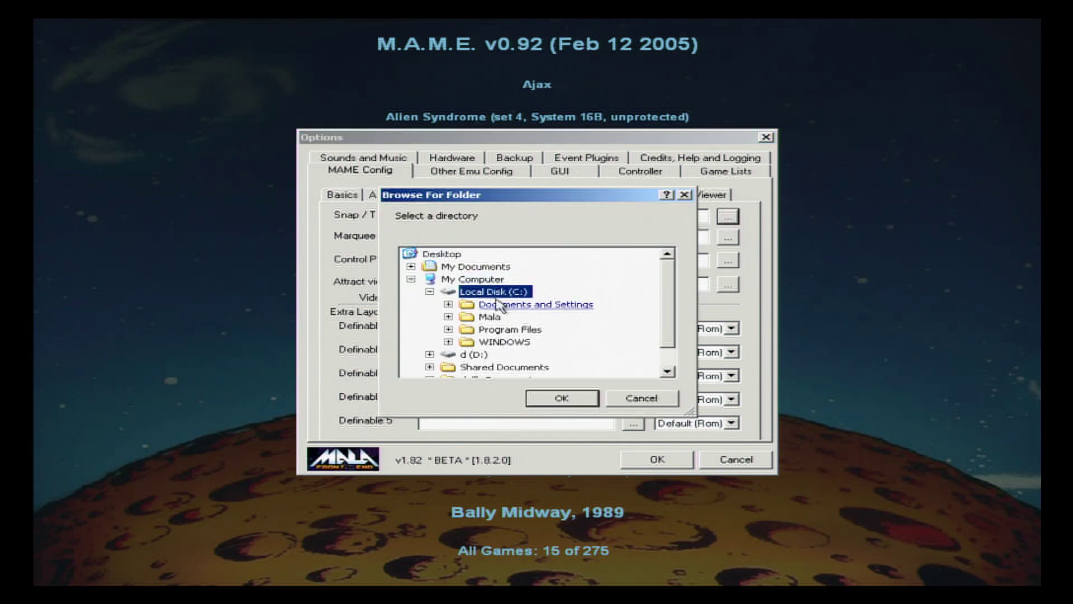
double_click(495, 318)
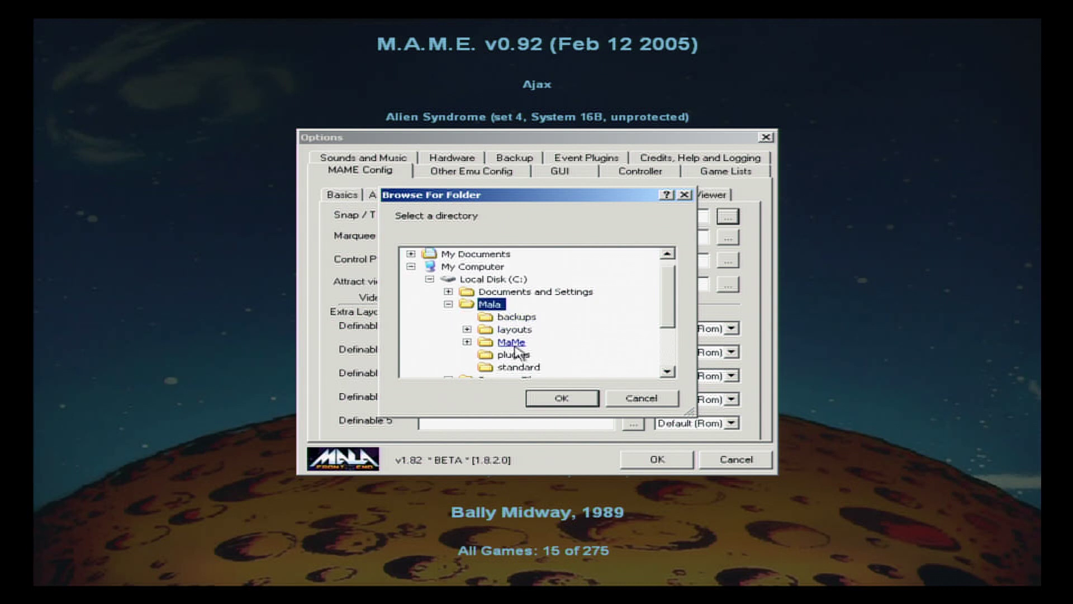
double_click(513, 343)
scroll(537, 358, down, 4)
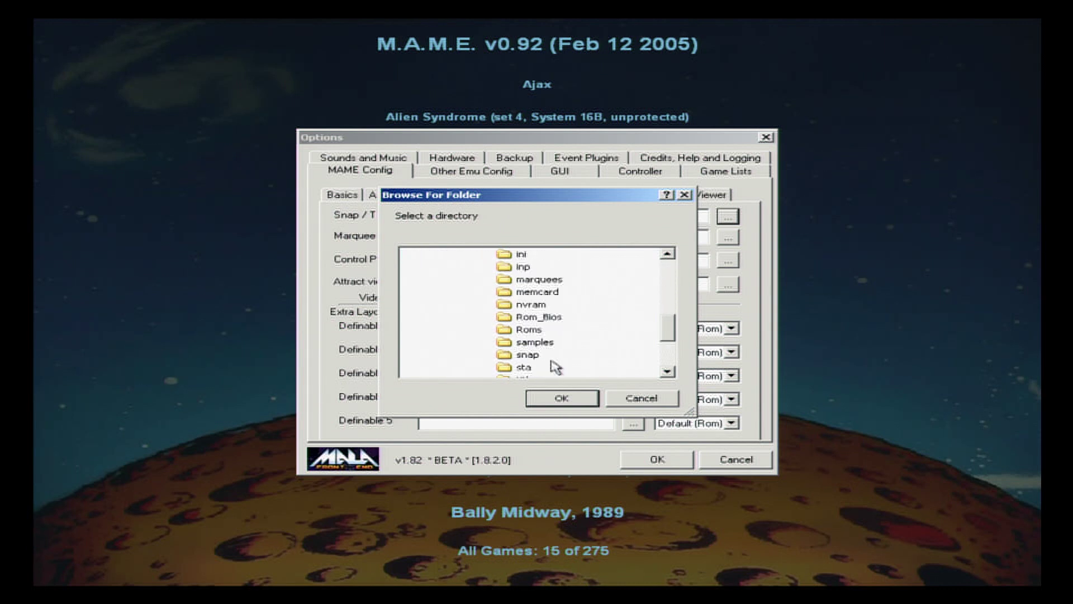
click(528, 354)
click(562, 397)
click(658, 459)
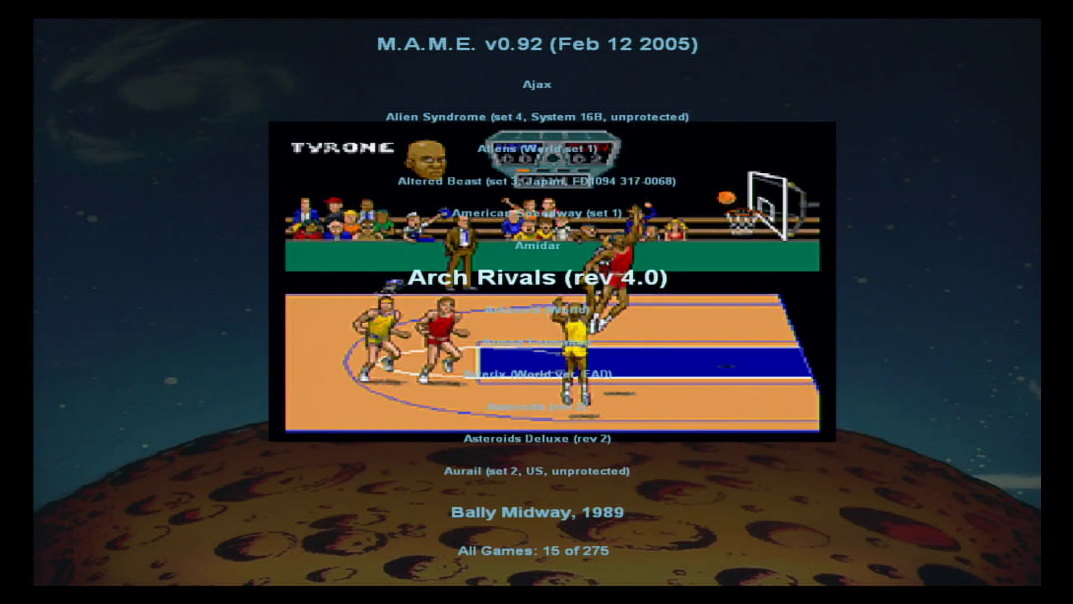
- Browse down the game list to Bad Dudes vs. Dragonninja (US), checking the snapshot of each game
key(Down)
key(Down)
key(Down)
key(Down)
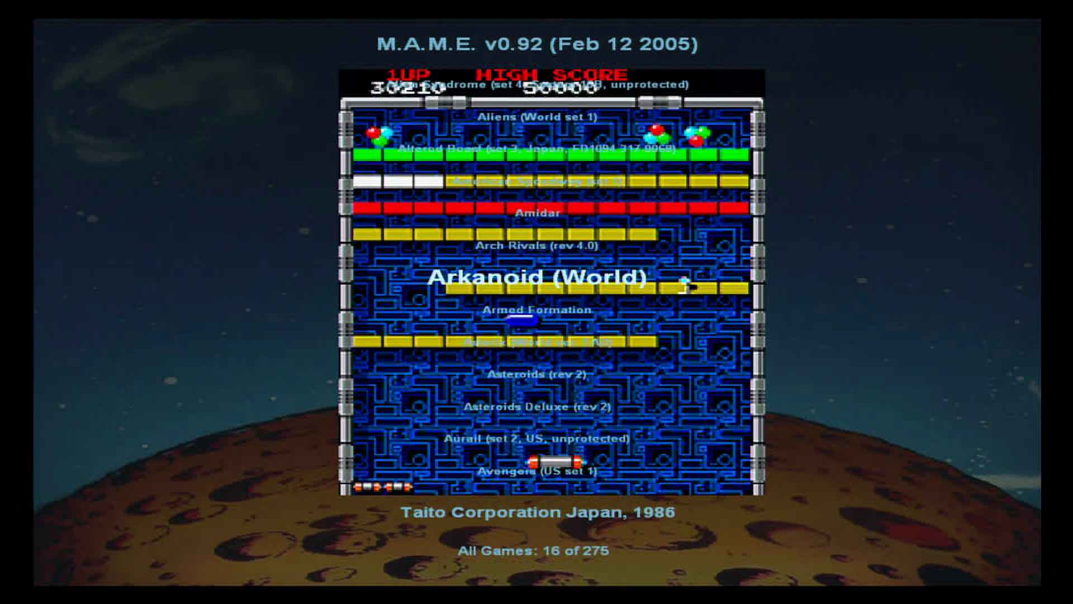
key(Down)
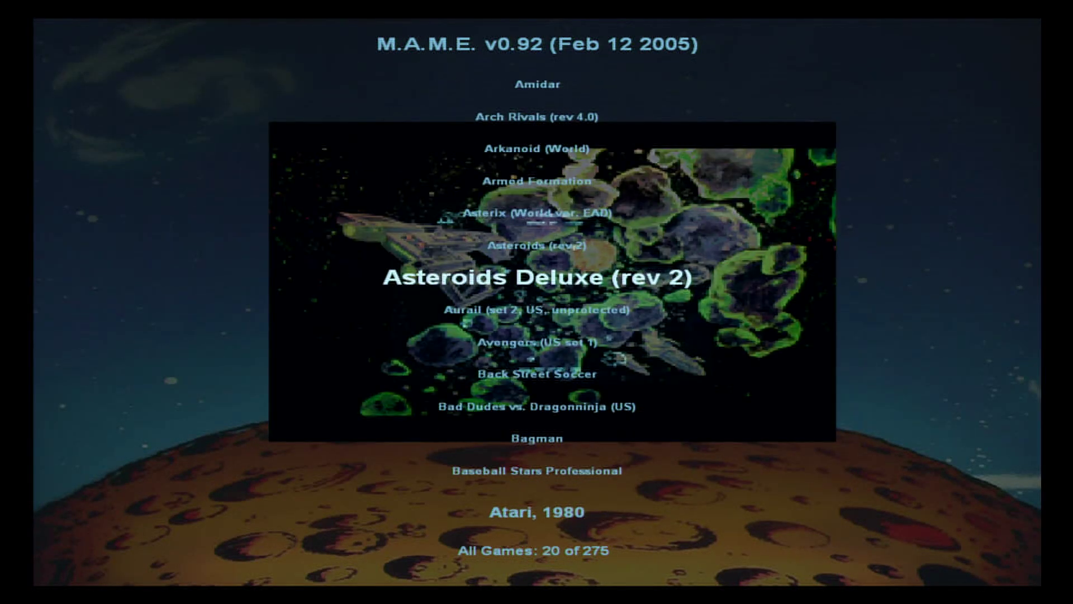
key(Down)
key(Down)
key(Down)
key(Down)
key(Down)
key(Down)
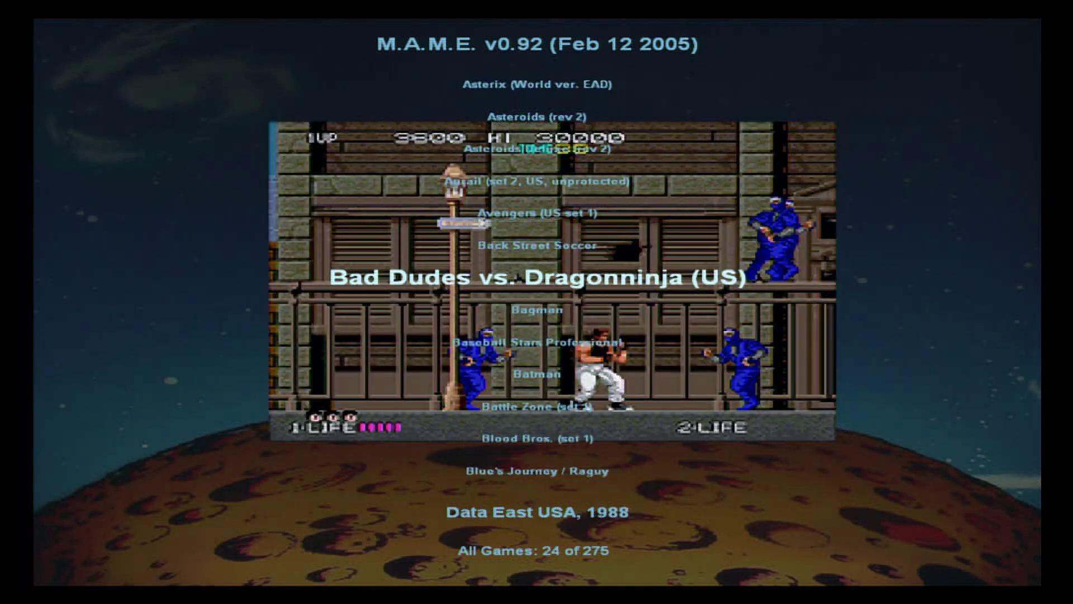
- Browse further down the game list to Bomb Jack (set 1), checking the snapshot of each game
key(Down)
key(Down)
key(Down)
key(Down)
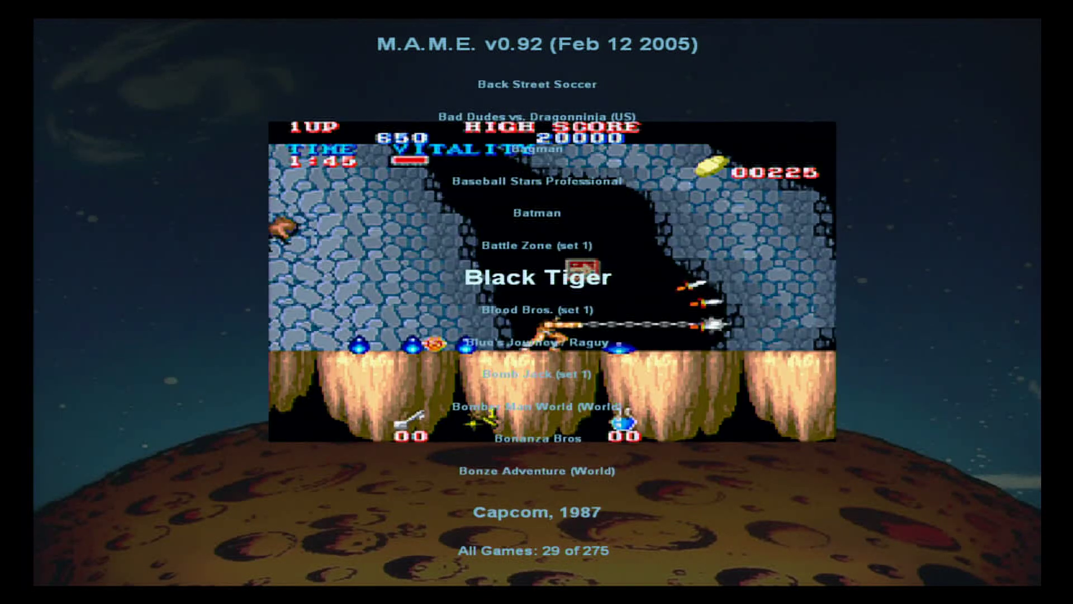
key(Down)
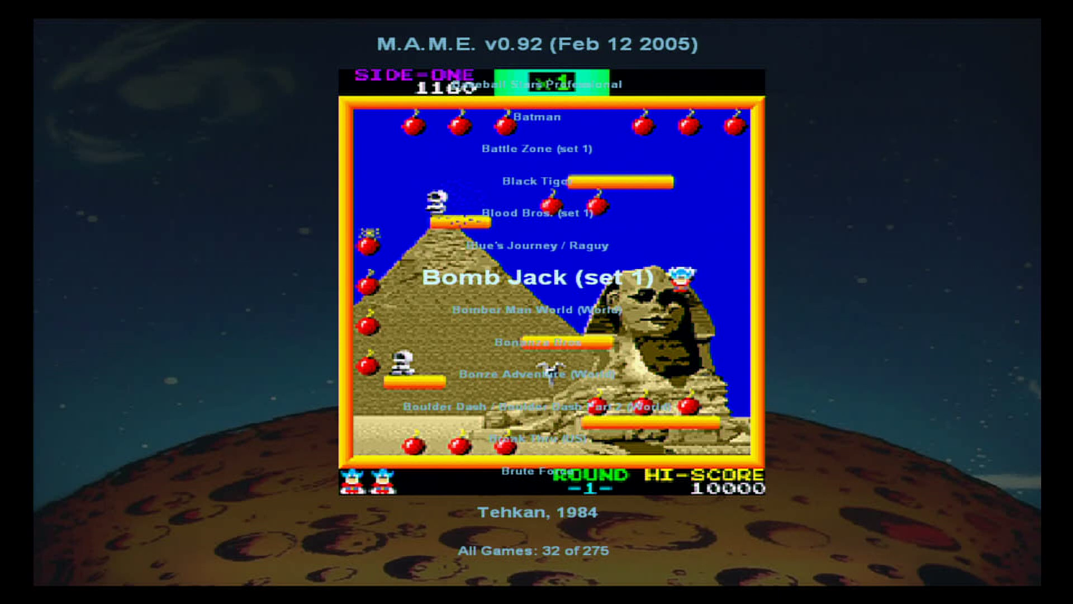
- Turn off the GUI layout option that expects layout files in a folder with the same name as the layout
right_click(597, 166)
click(652, 282)
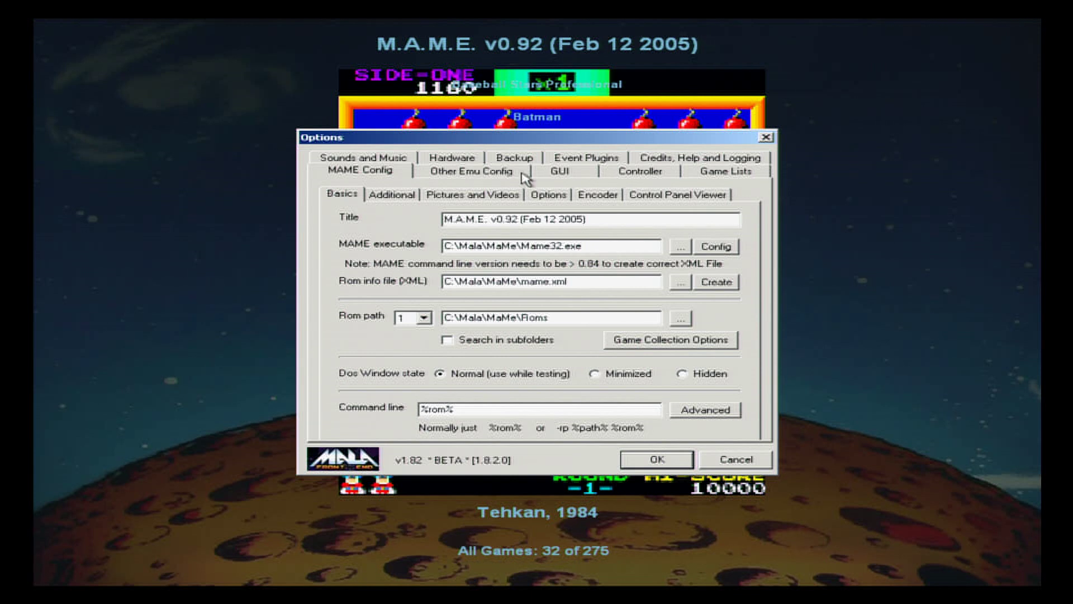
click(560, 173)
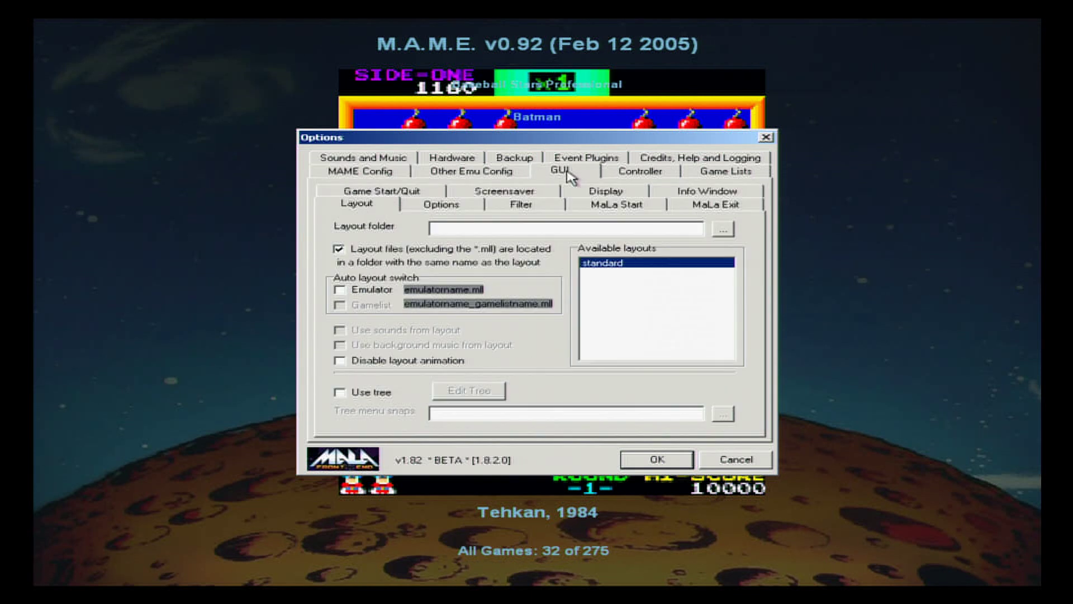
click(373, 253)
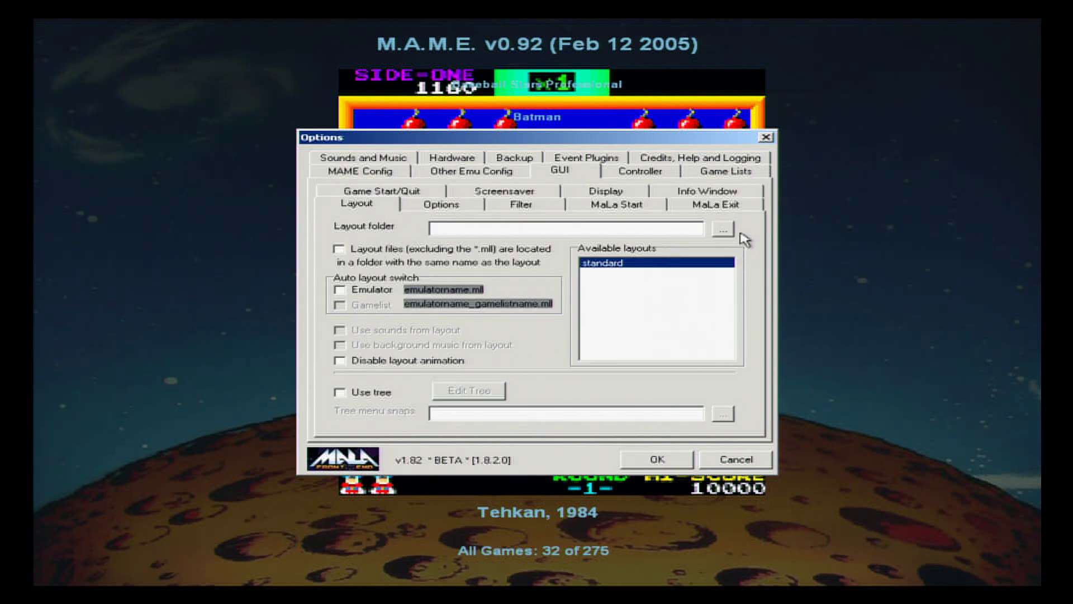
- Set the layout folder to C:\Mala\layouts, select the mame layout and save the options
click(724, 229)
double_click(472, 279)
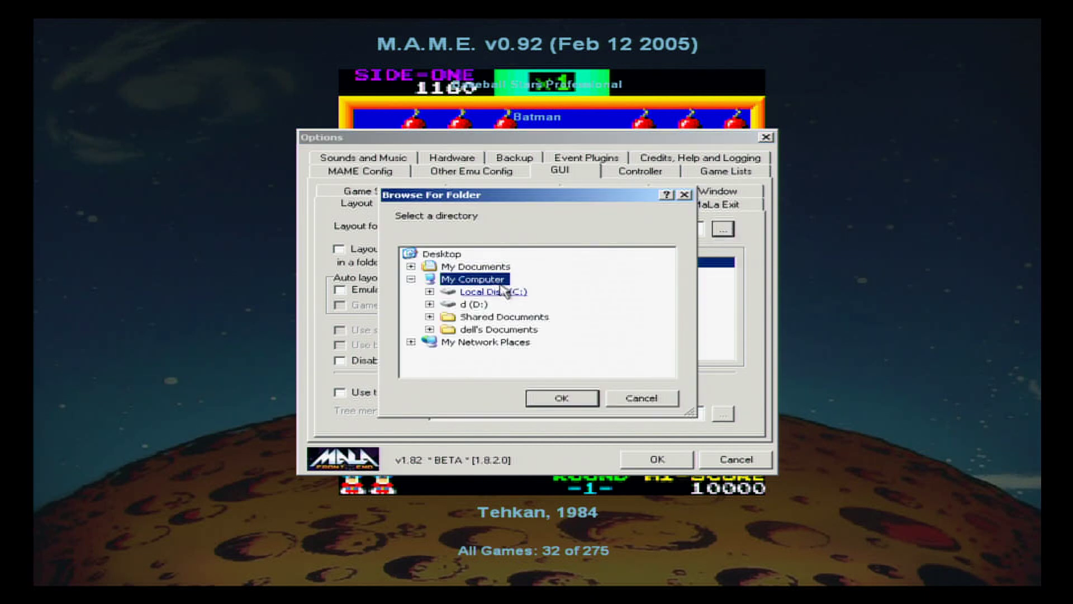
double_click(497, 291)
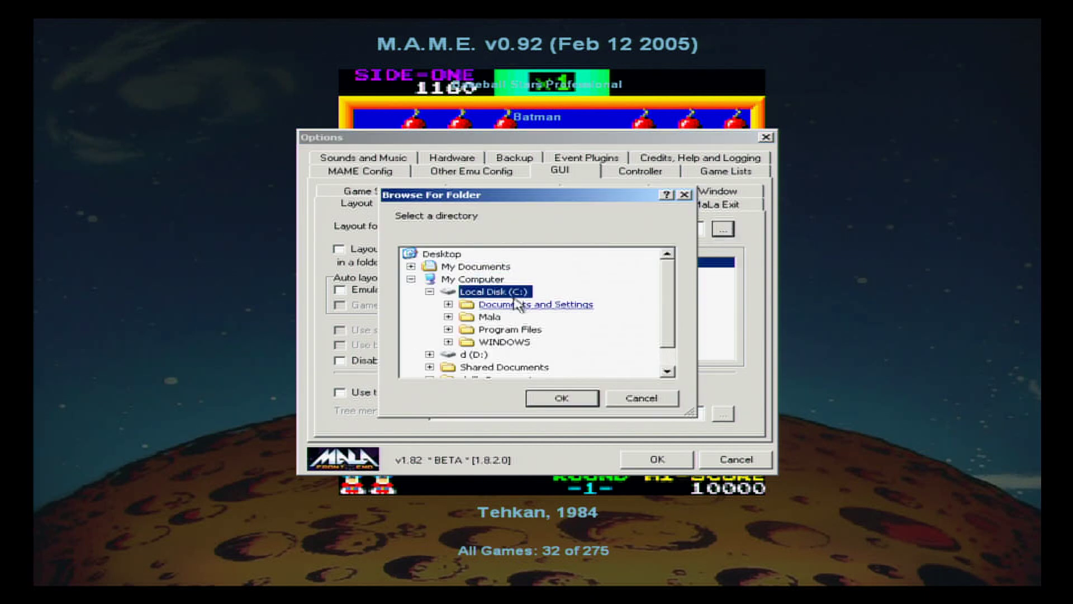
double_click(490, 317)
double_click(517, 329)
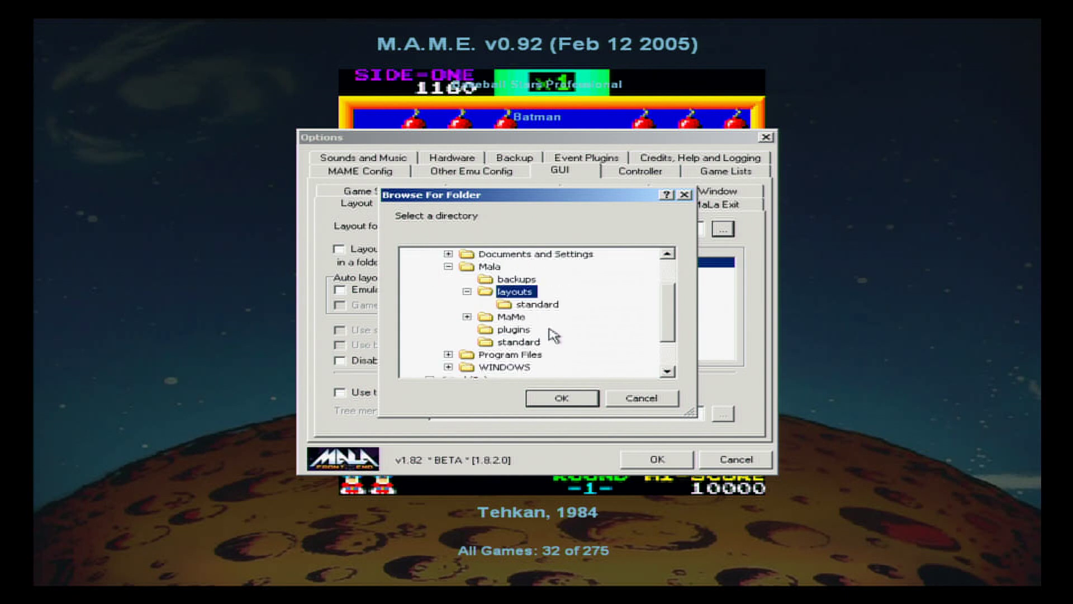
click(564, 396)
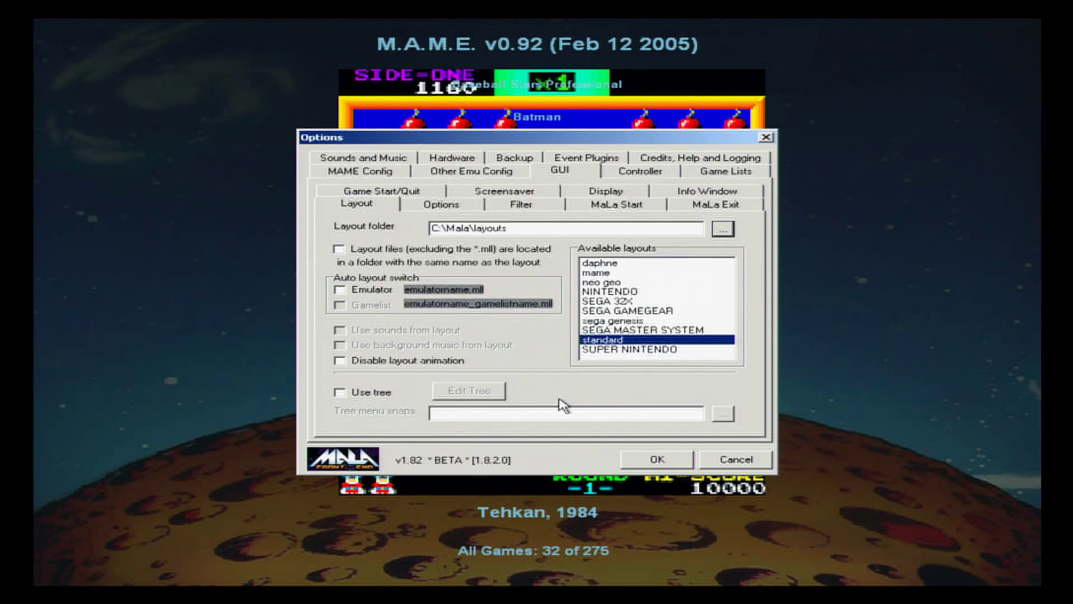
click(613, 274)
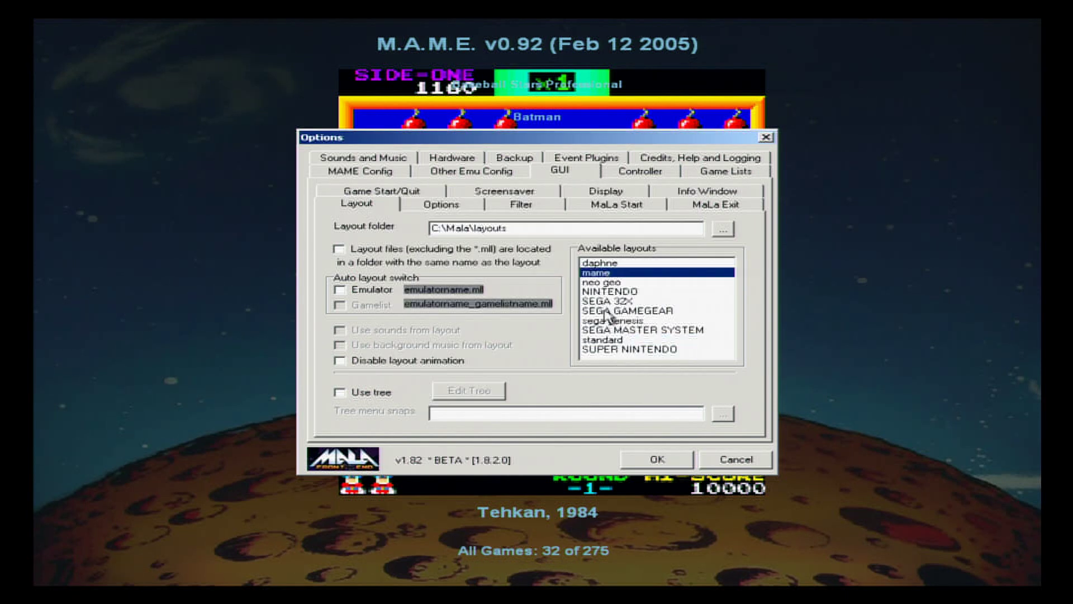
click(638, 457)
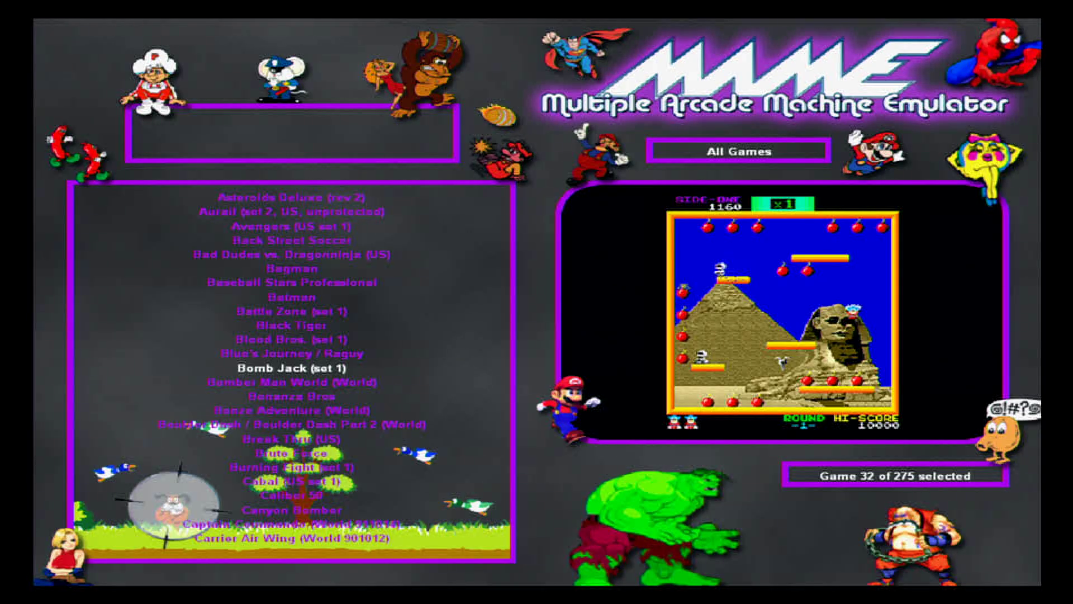
- Browse down the game list from Bomb Jack (set 1) to check the snapshots in the mame layout
key(Down)
key(Down)
key(Down)
key(Down)
key(Down)
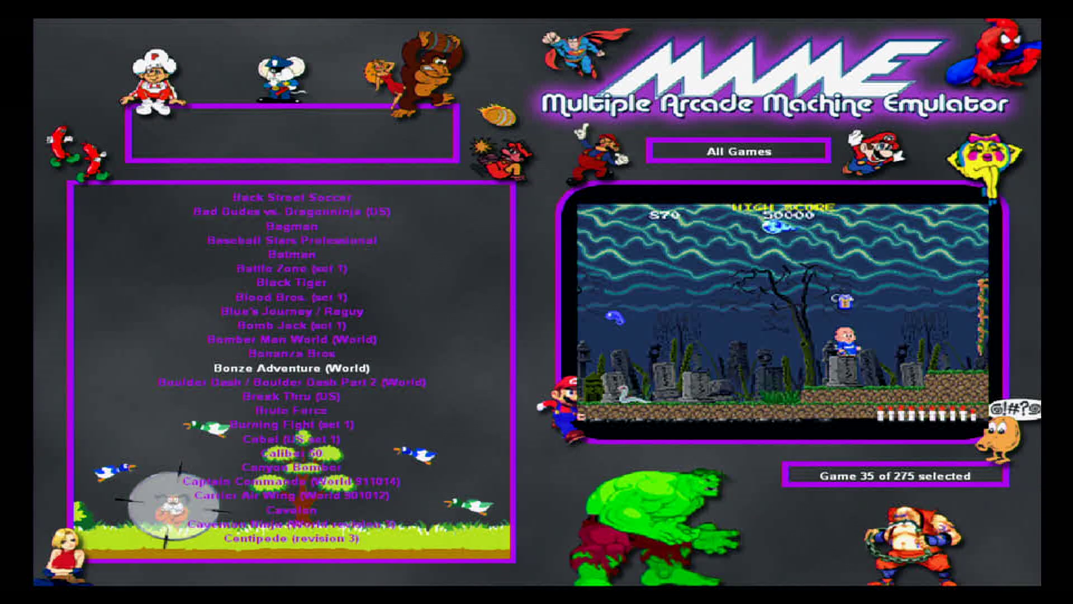
key(Down)
key(Down)
key(Down)
key(Down)
key(Down)
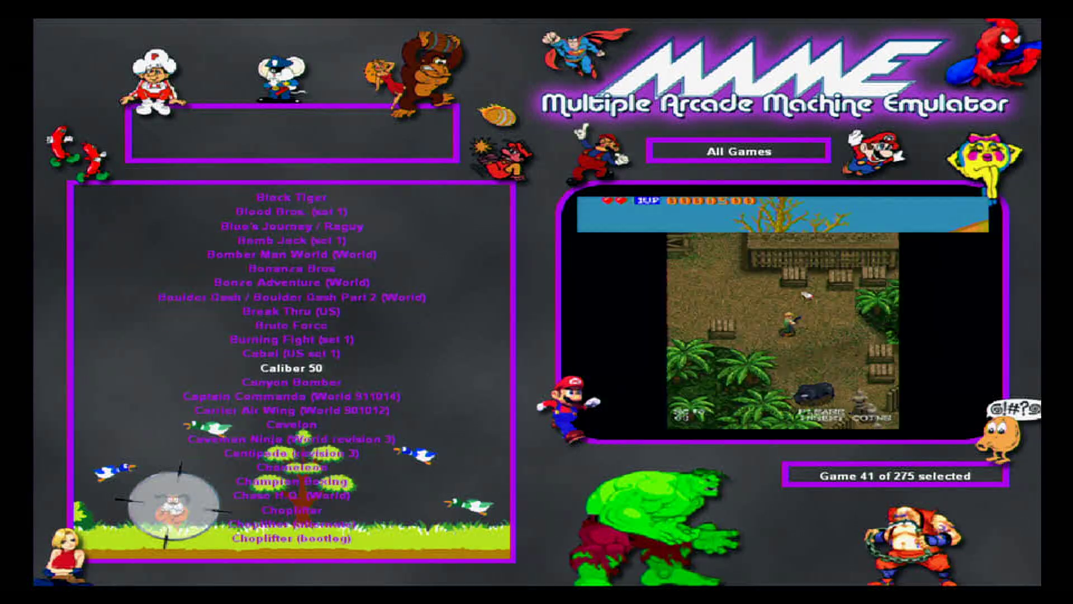
key(Down)
key(Down)
key(Down)
key(Down)
key(Down)
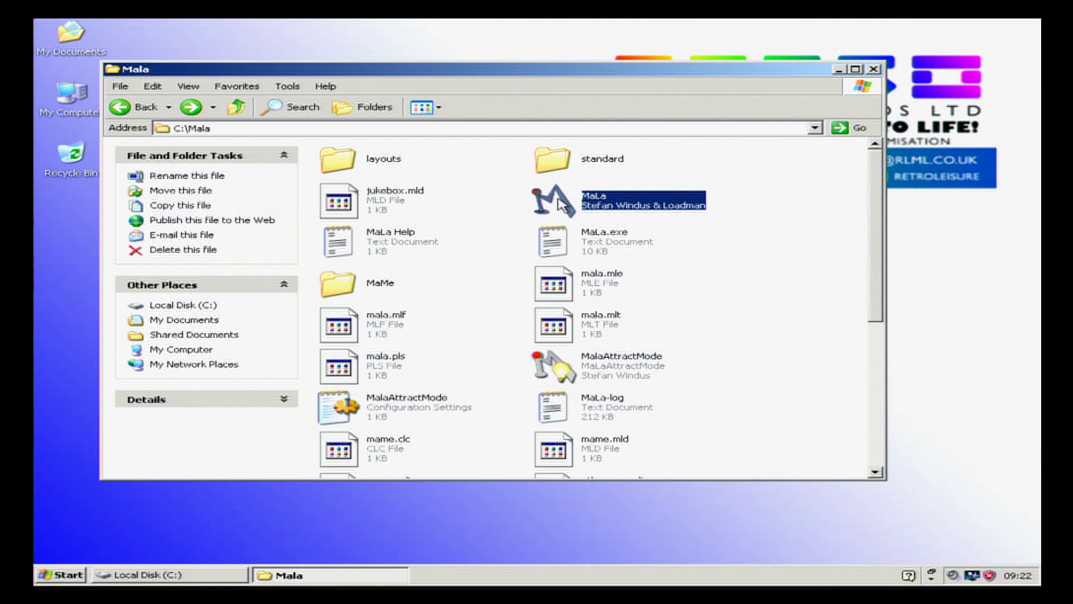
- Copy the MaLa program file in C:\Mala and close the folder window
right_click(560, 200)
click(606, 272)
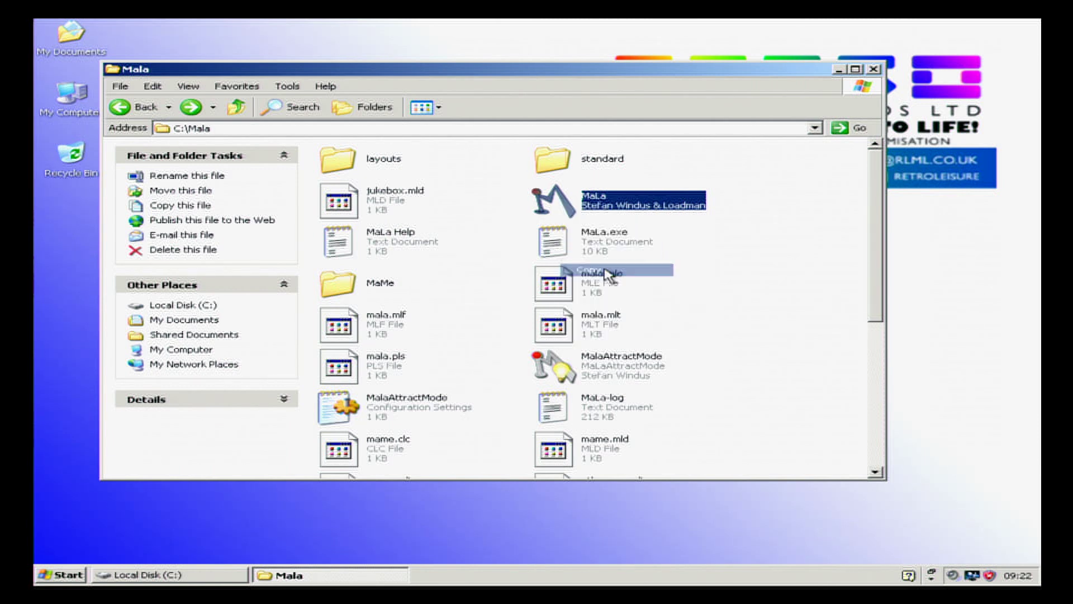
click(874, 70)
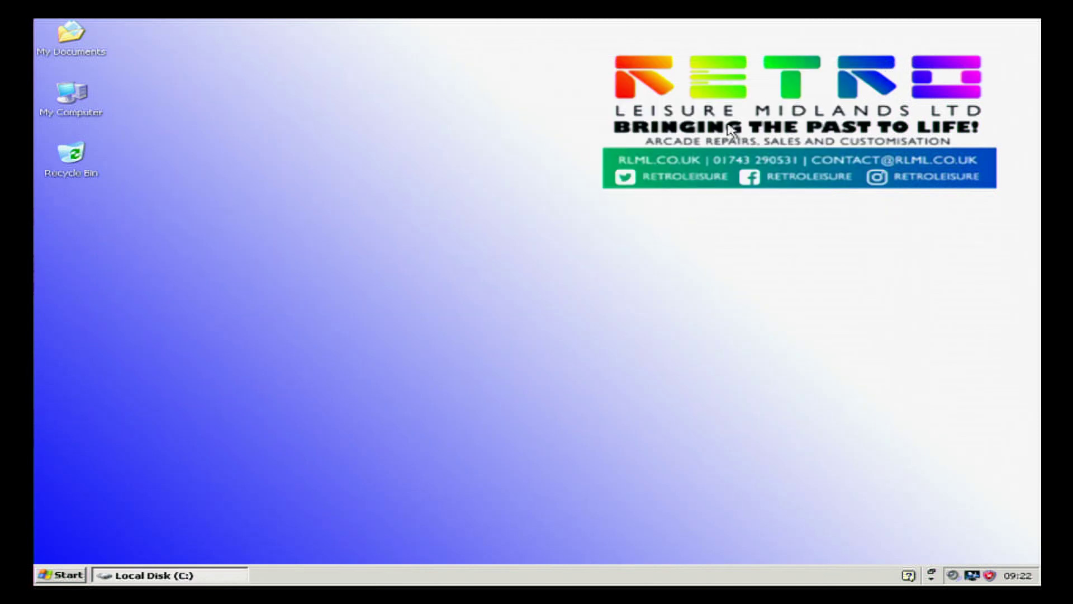
- Paste a shortcut to the copied MaLa program into the All Users Startup folder and close its window
click(61, 574)
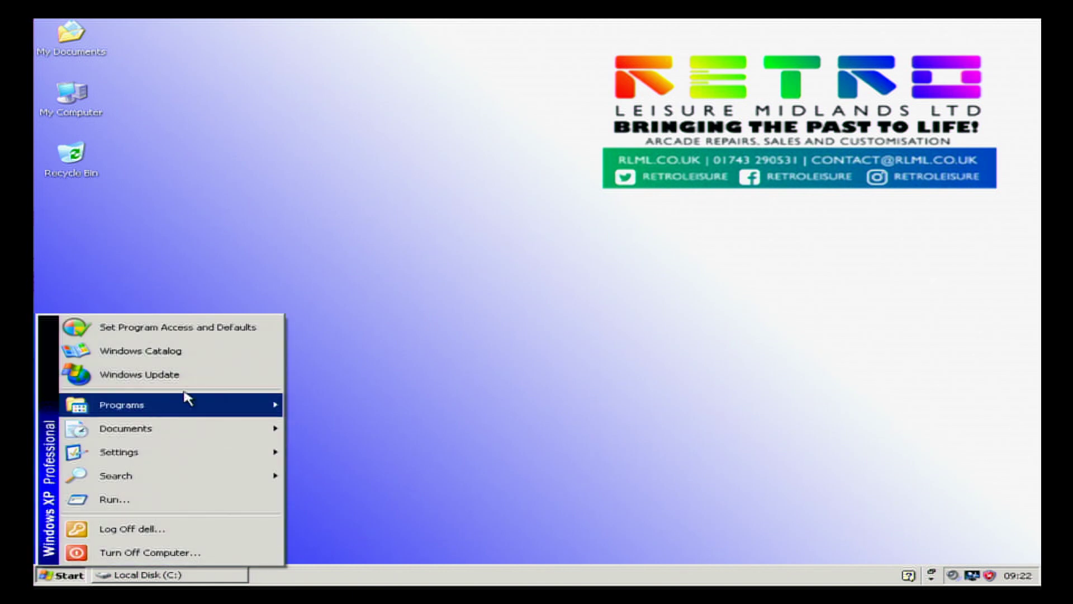
mouse_move(251, 405)
right_click(351, 418)
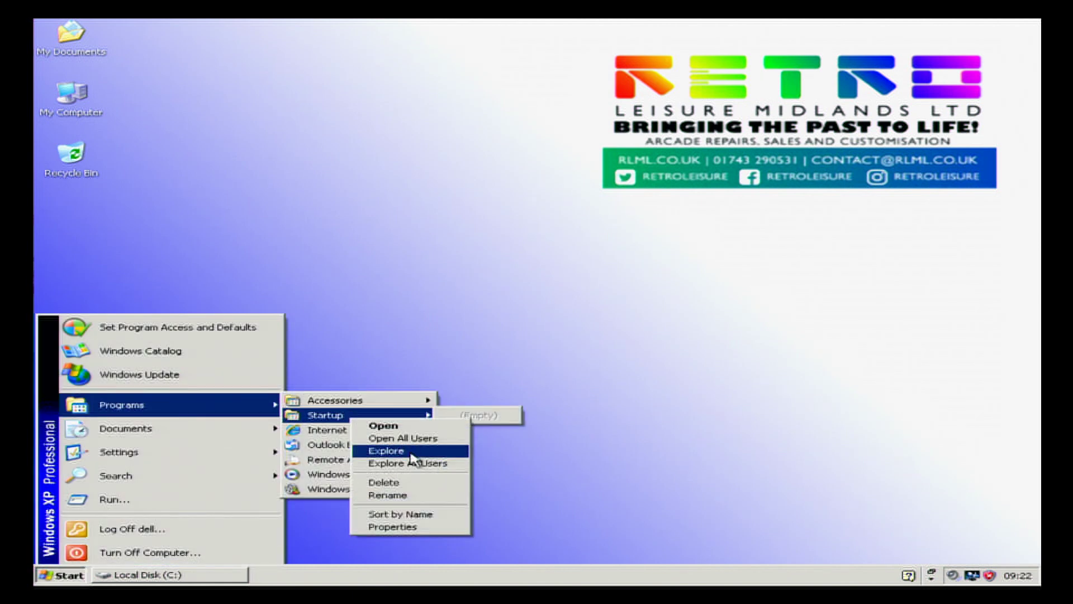
click(411, 464)
right_click(419, 307)
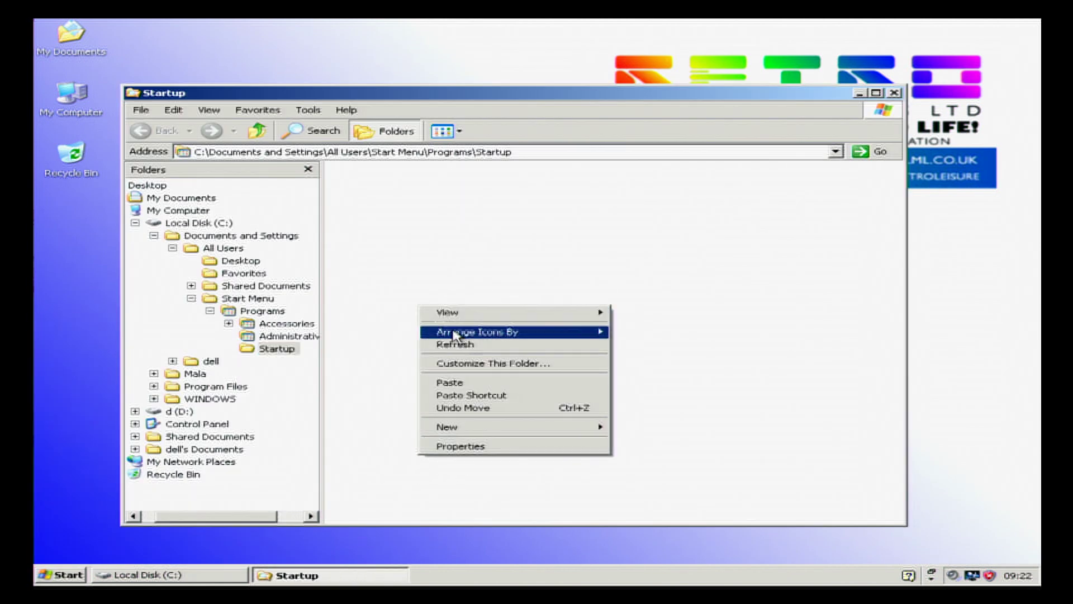
click(480, 396)
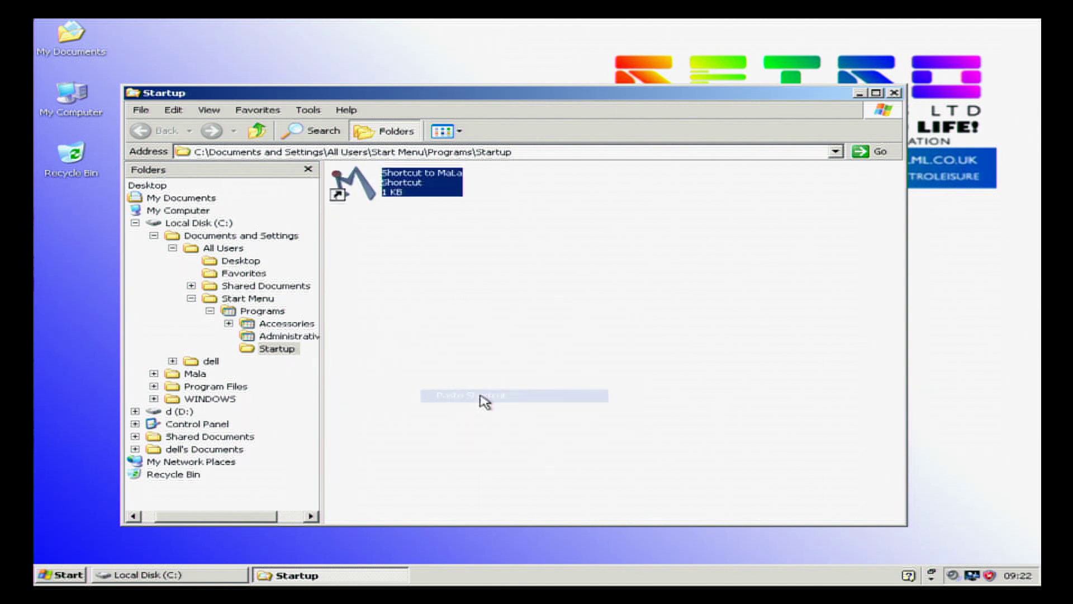
click(894, 93)
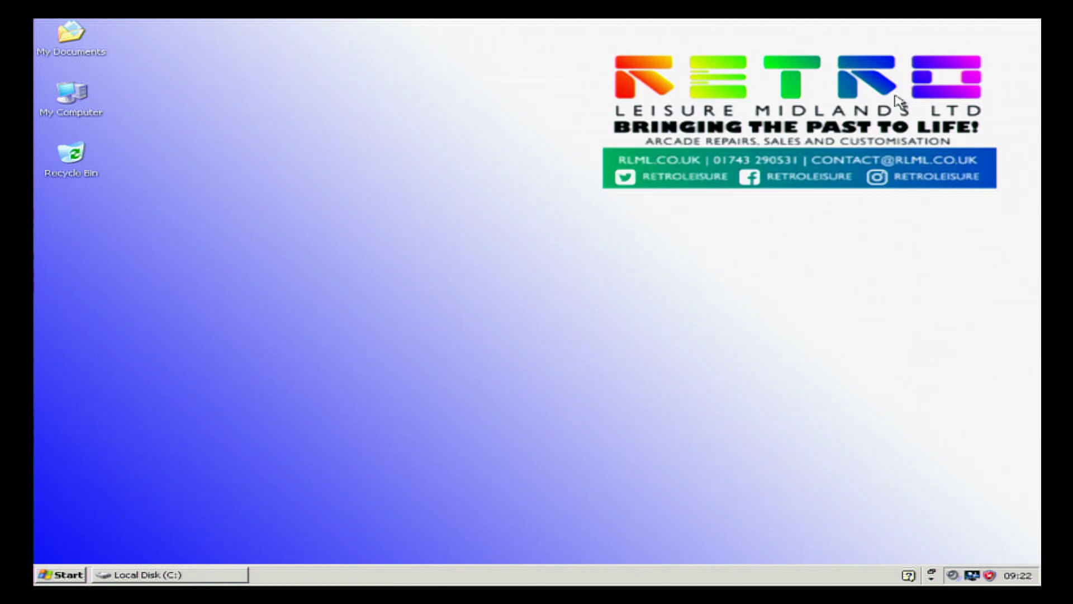
- Close the Local Disk (C:) window, log off Windows and log back in to test the automatic start of MaLa
click(168, 575)
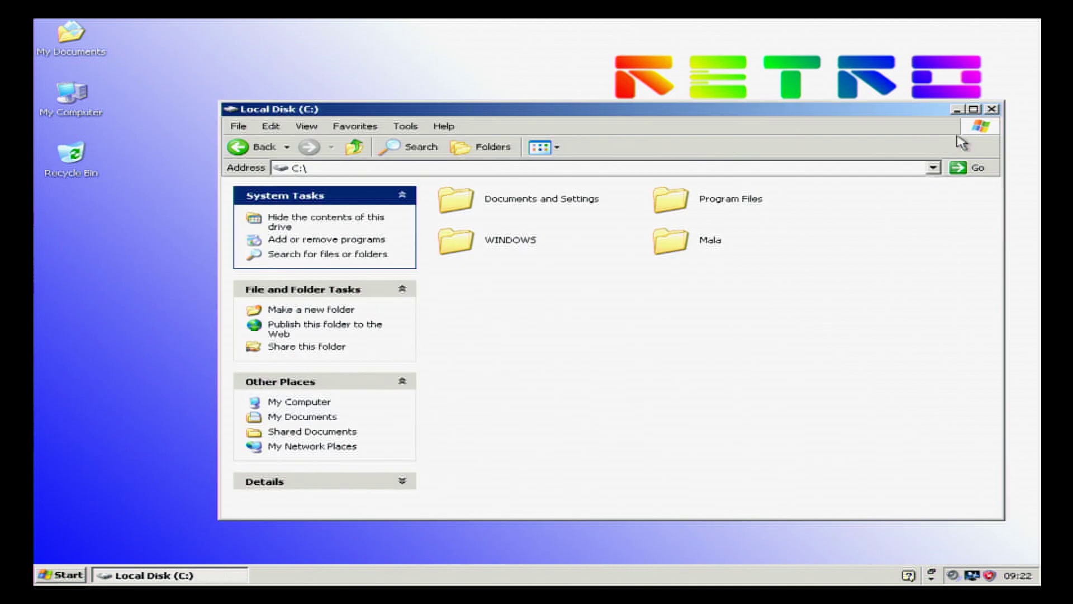
click(992, 109)
click(59, 580)
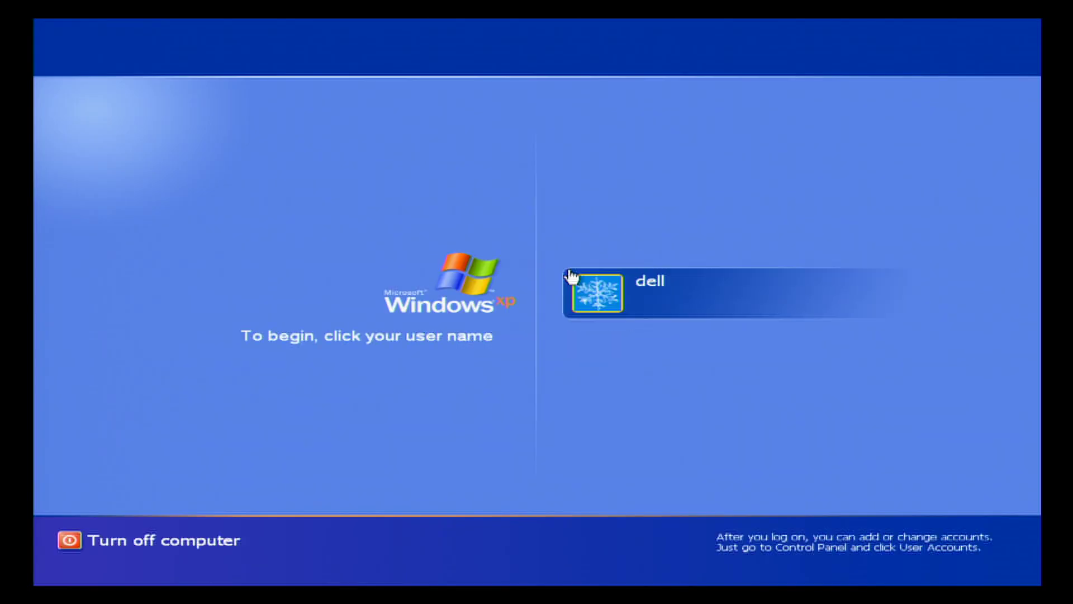
click(607, 311)
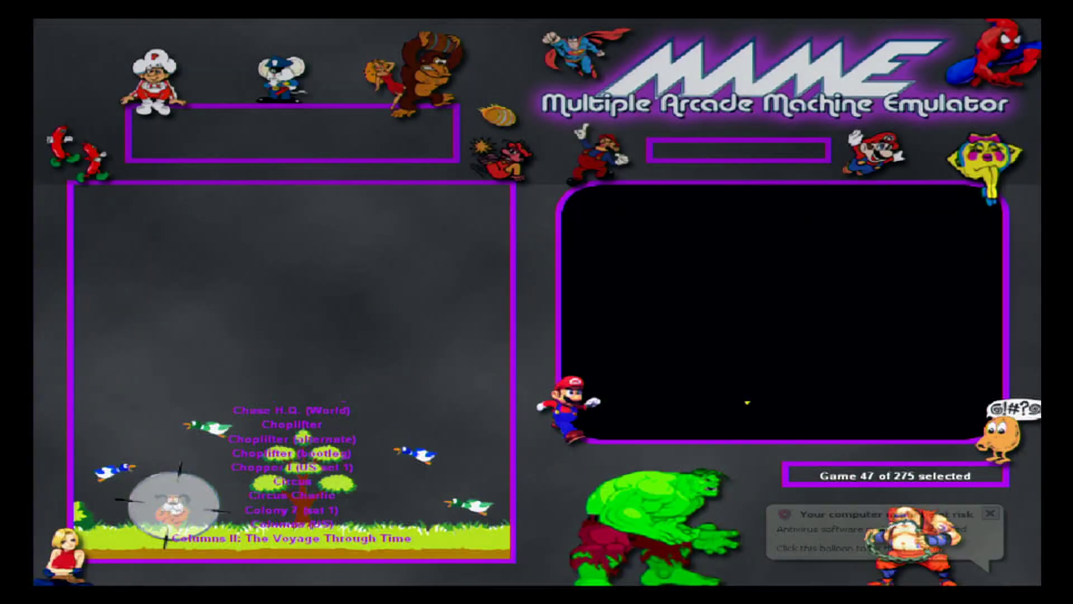
- Browse up the game list to Brute Force and launch it, continuing past the MAME information screen
key(Up)
key(Up)
key(Up)
key(Up)
key(Up)
key(Up)
key(Up)
key(Up)
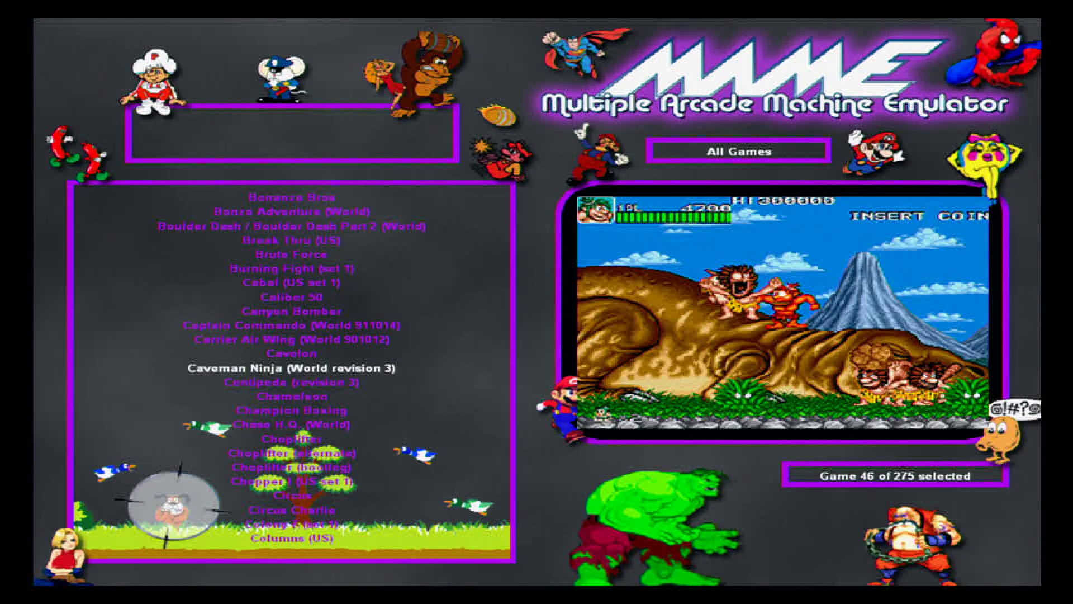
key(Up)
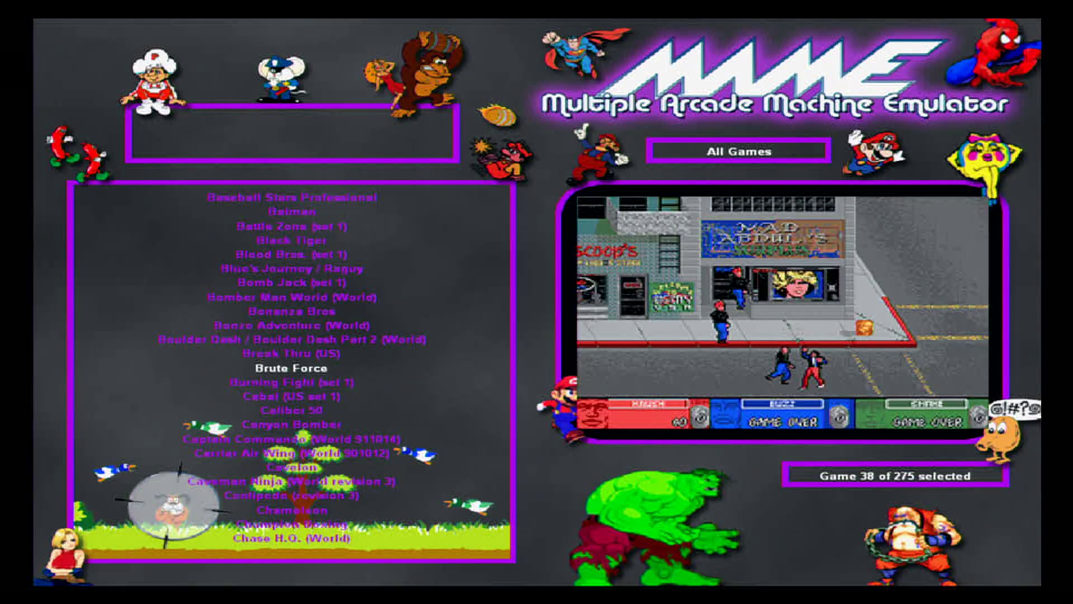
key(Return)
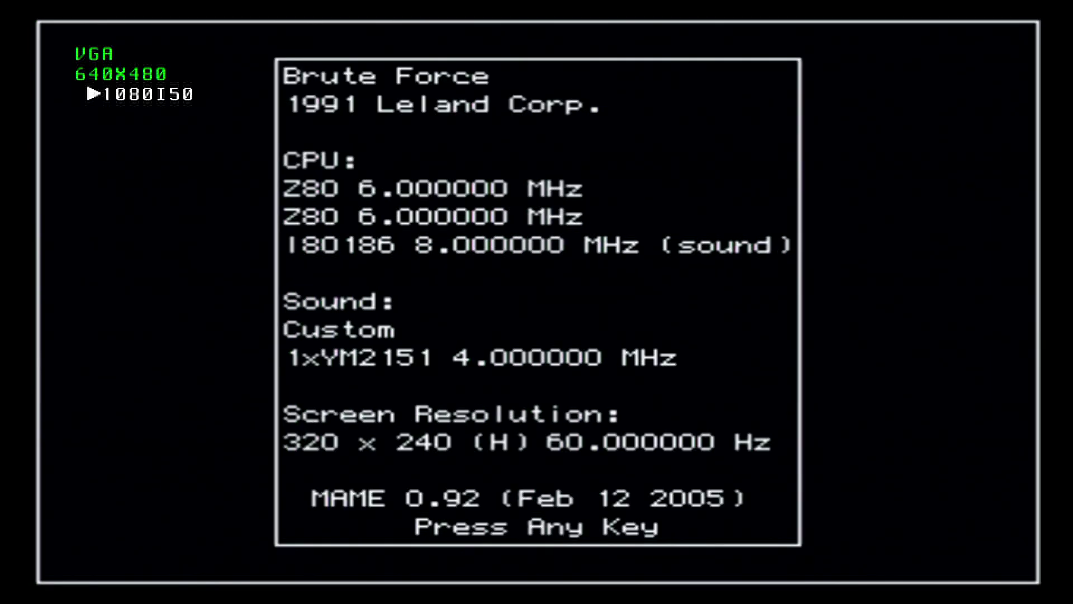
key(Return)
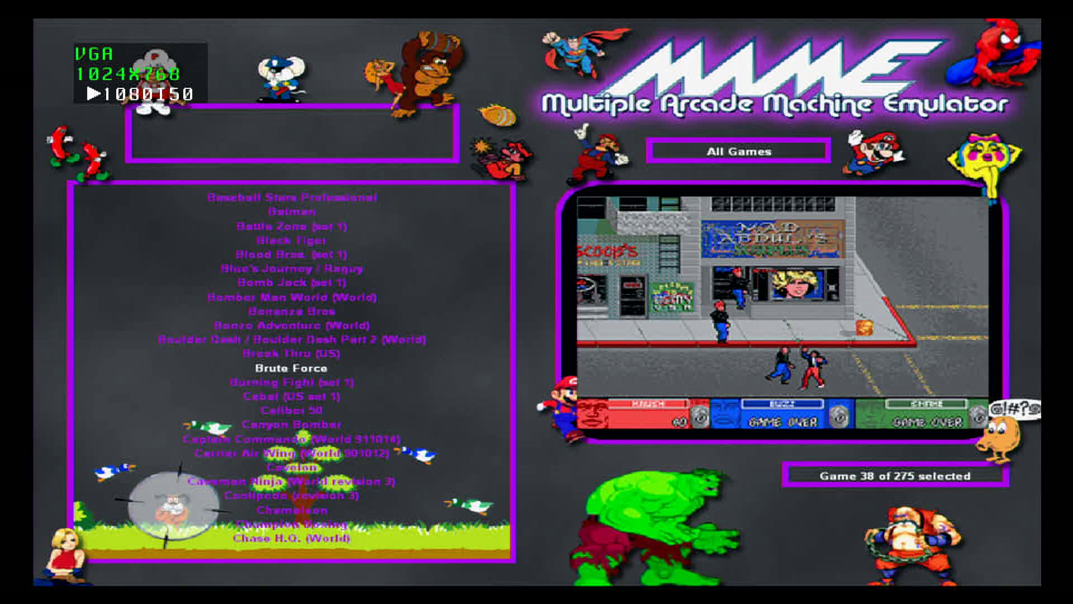
- Open MaLa's configuration options and review the MAME settings pages through to Control Panel Viewer
right_click(34, 324)
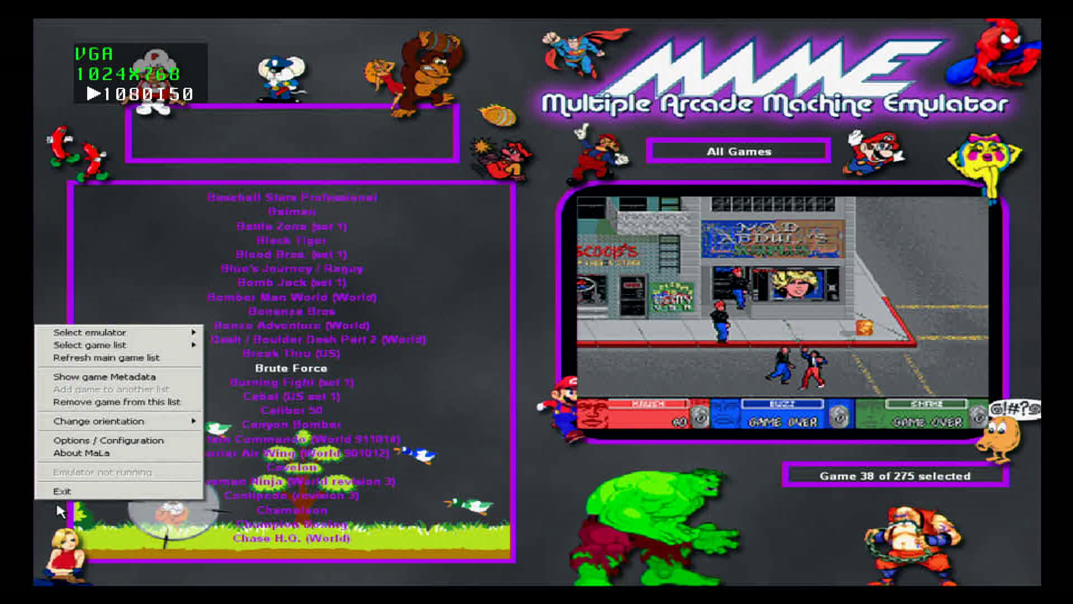
click(142, 438)
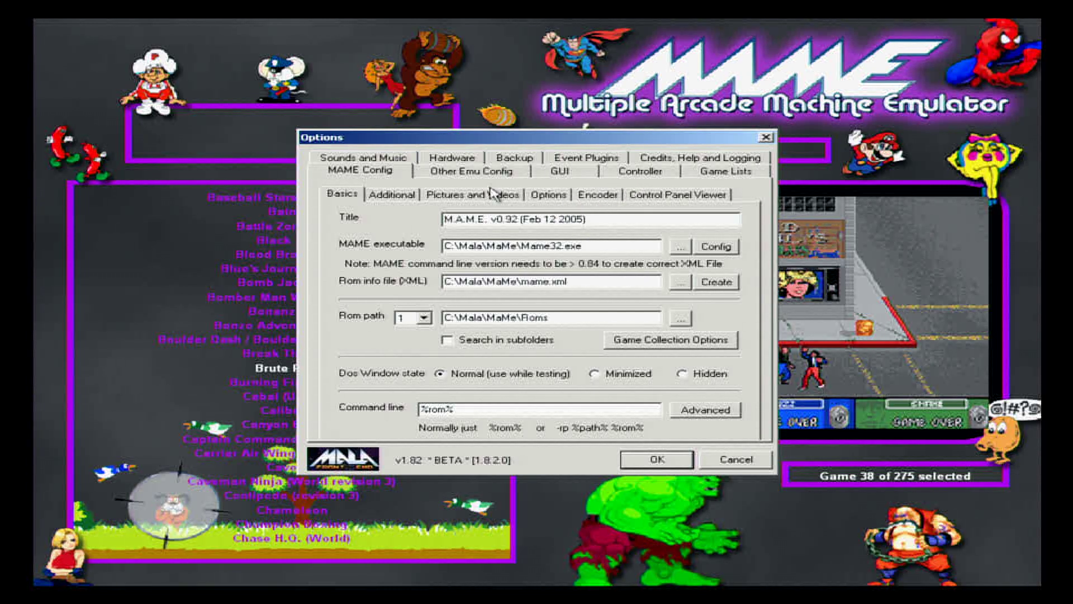
click(385, 194)
click(433, 196)
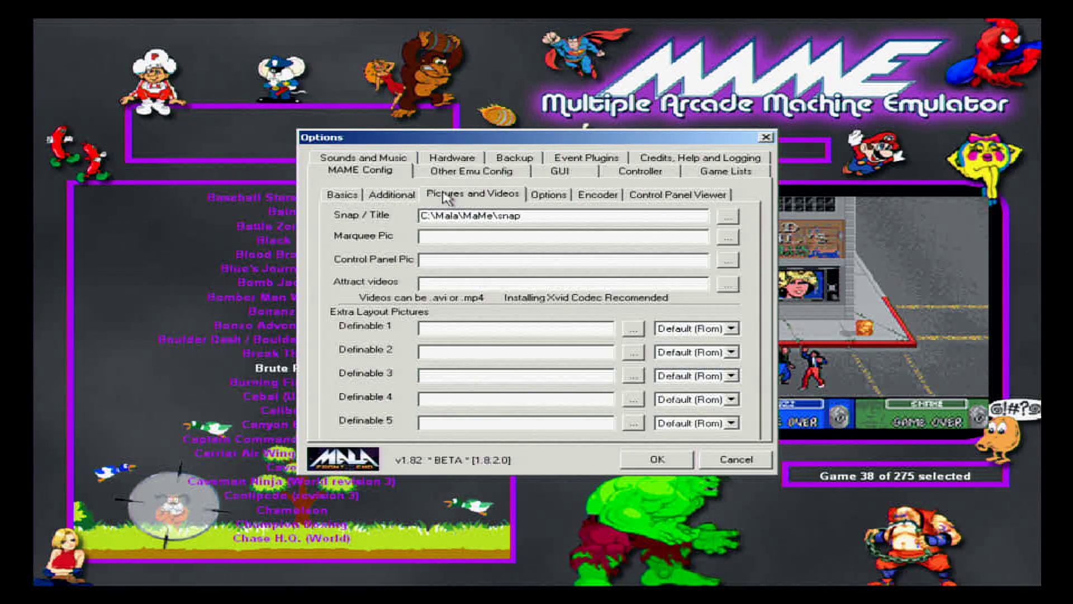
click(545, 196)
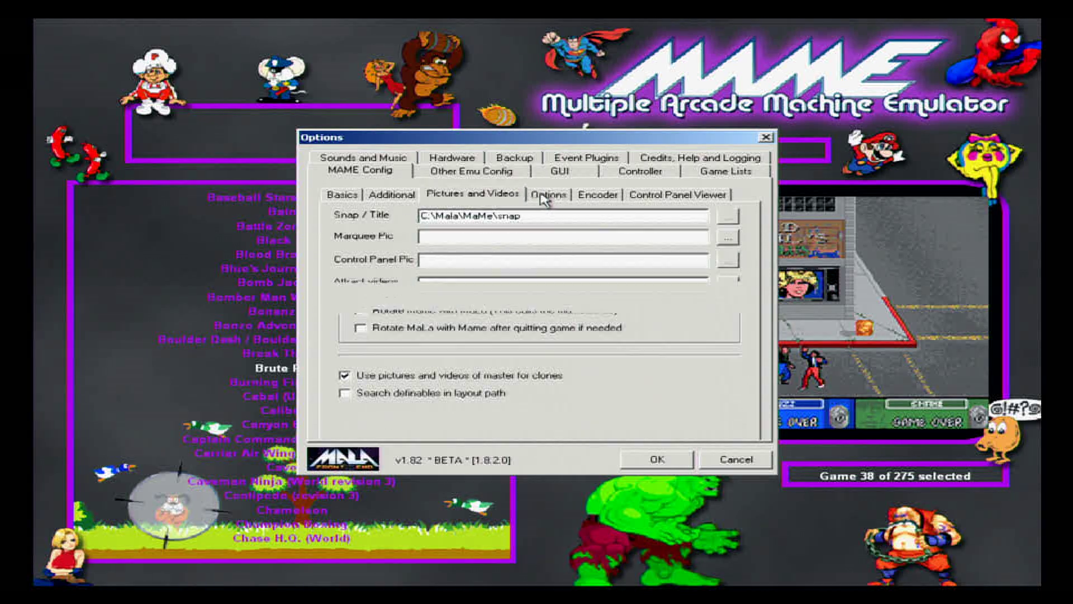
click(597, 199)
click(628, 199)
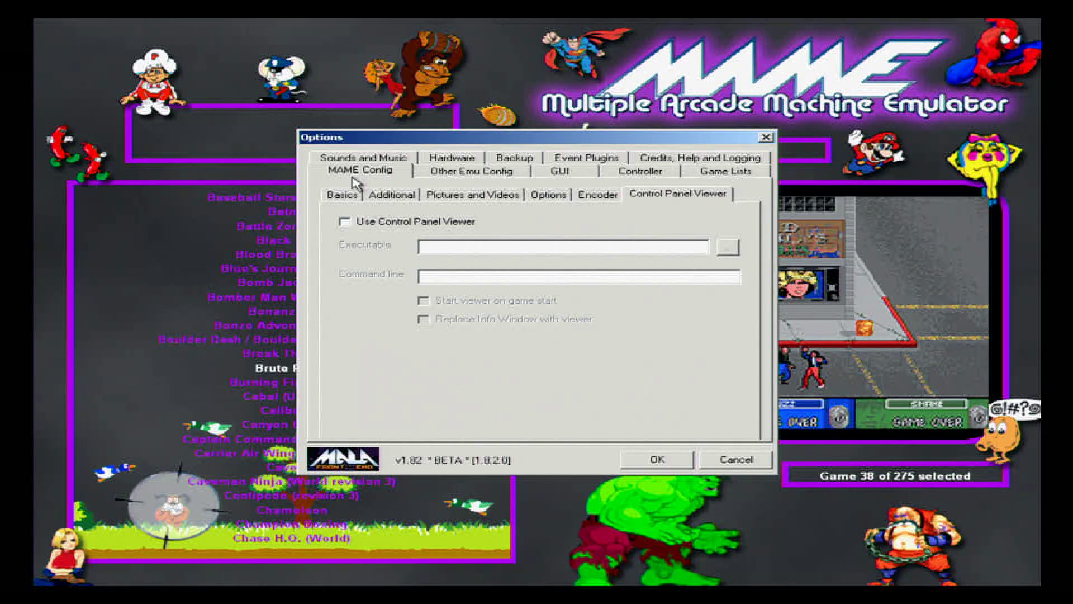
- Try Shutdown as the exit action in the GUI's MaLa Exit settings, and set it back to Quit
click(557, 175)
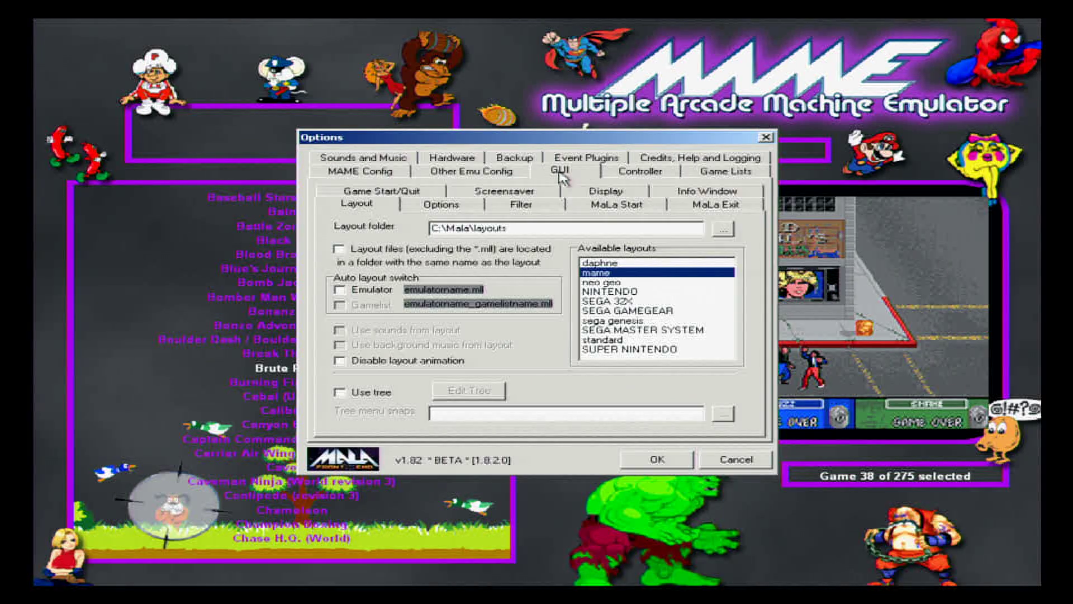
click(709, 205)
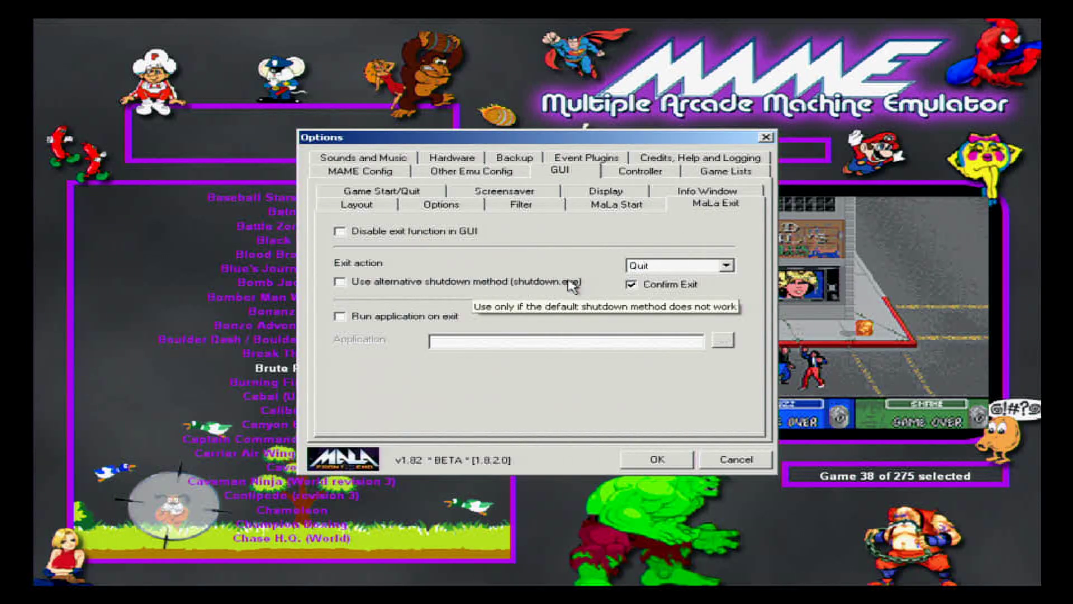
click(669, 268)
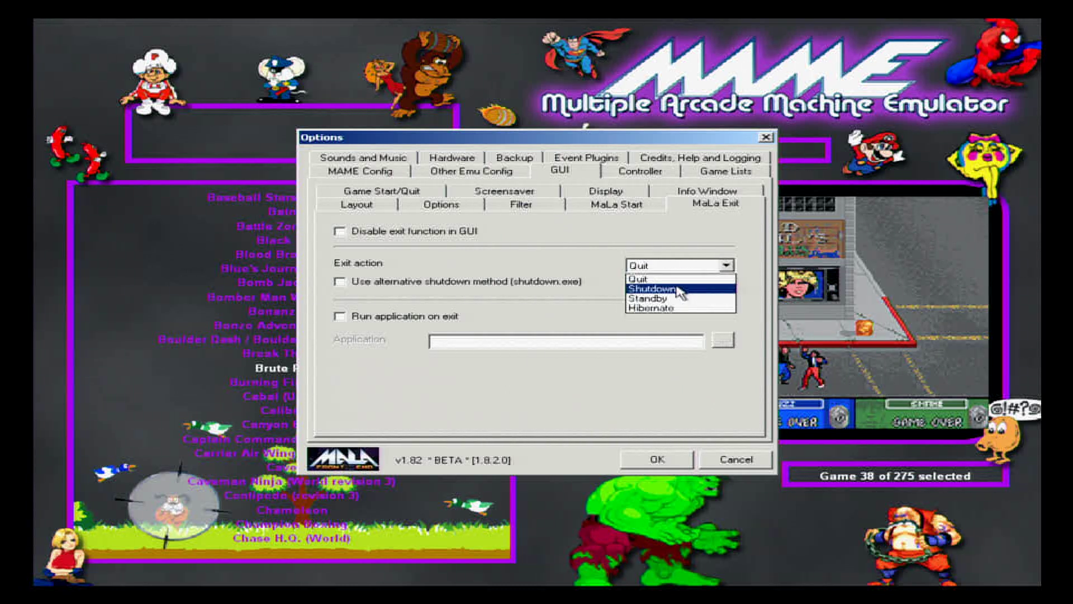
click(679, 290)
click(682, 267)
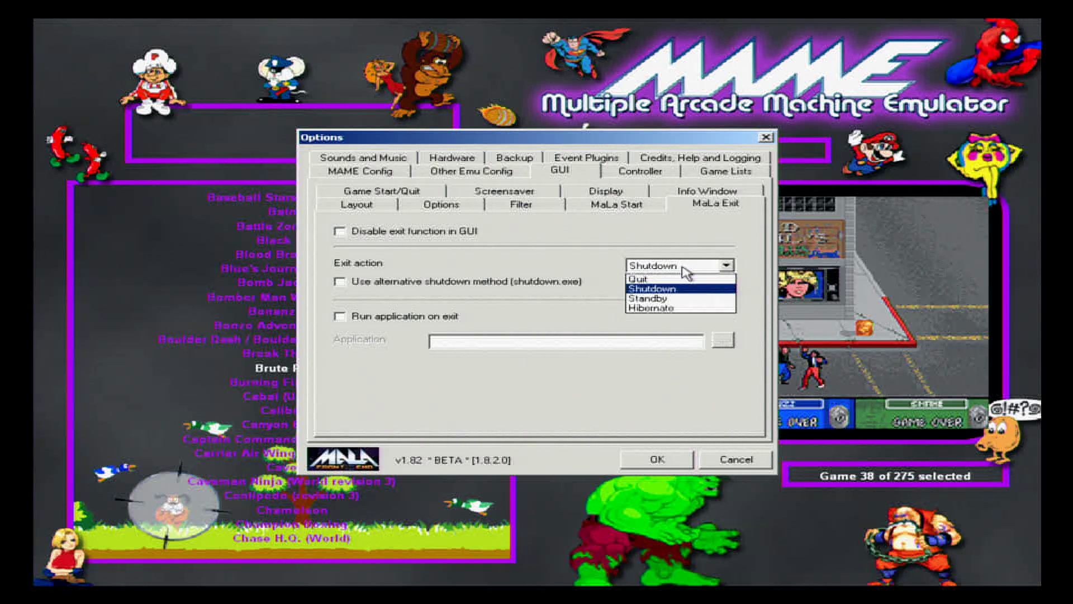
click(671, 278)
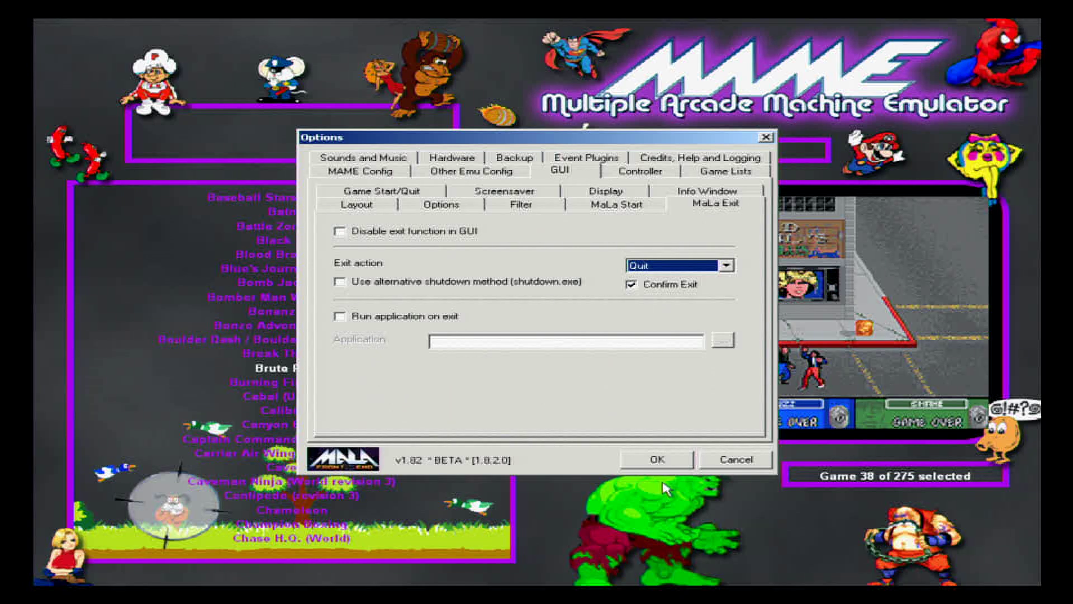
- Save the options and quit MaLa to the Windows desktop, confirming the exit
click(658, 459)
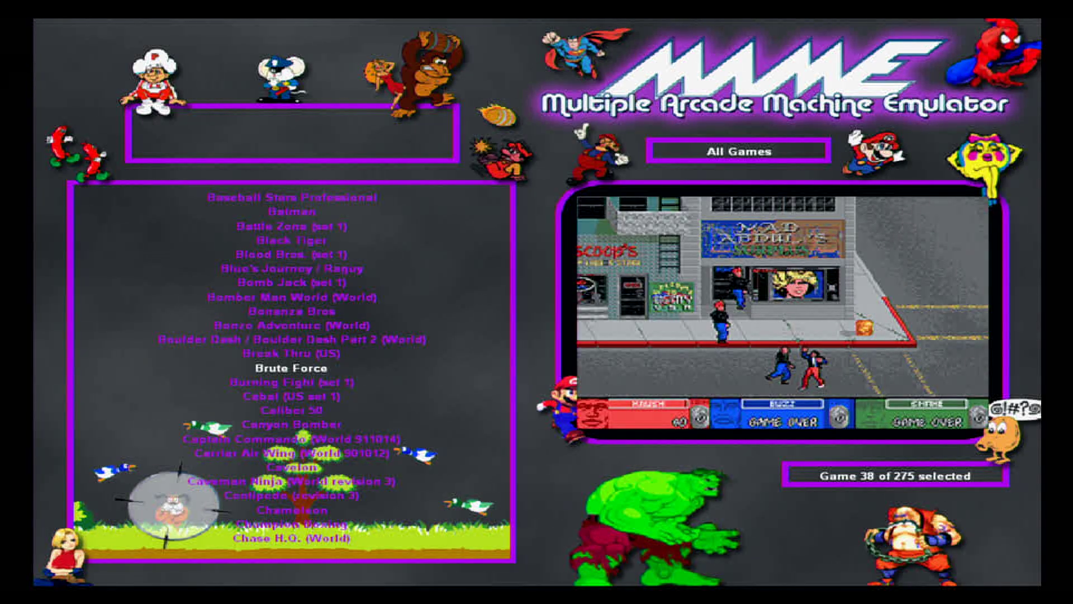
key(Escape)
key(Return)
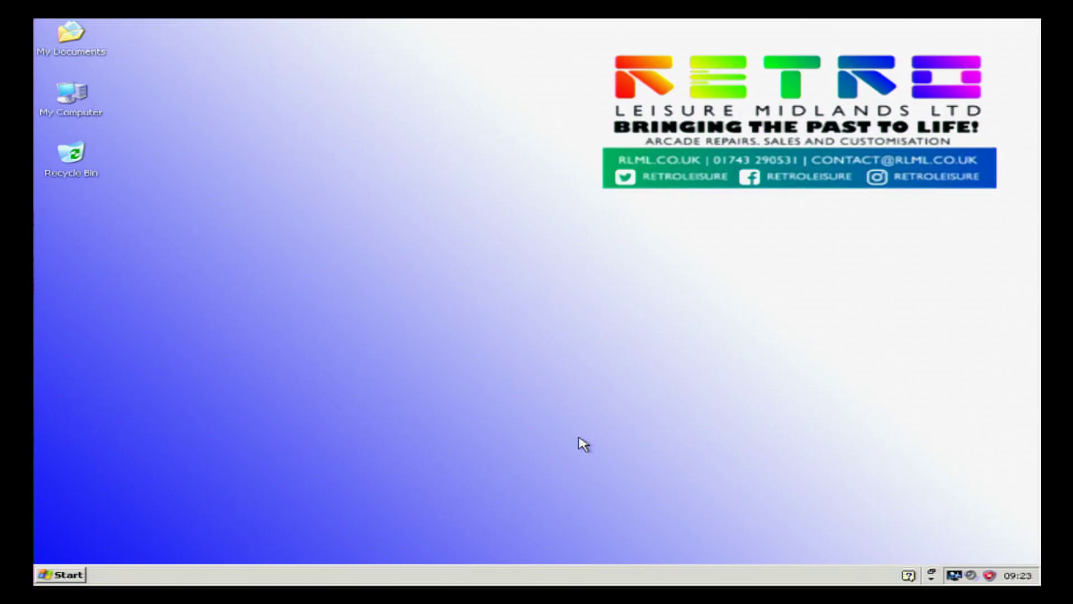